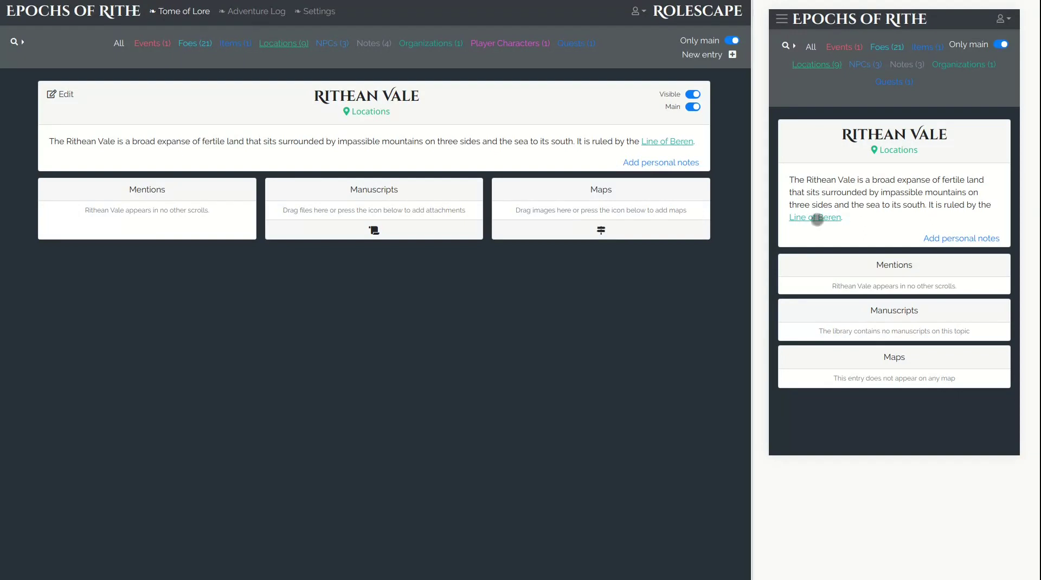
Open the Adventure Log in both the game master's view and the player's mobile view.
left_click(247, 12)
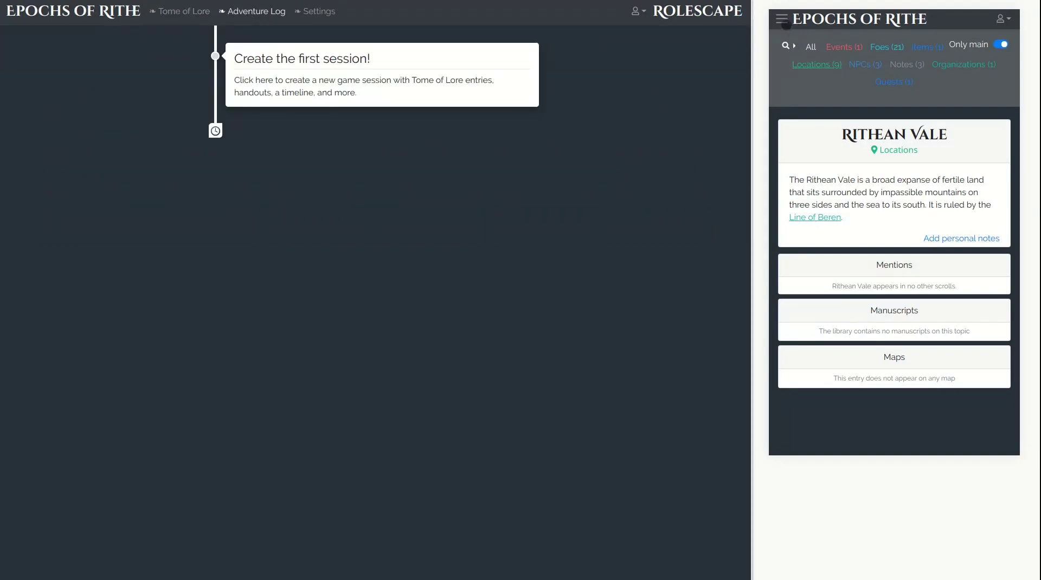
left_click(782, 19)
left_click(807, 60)
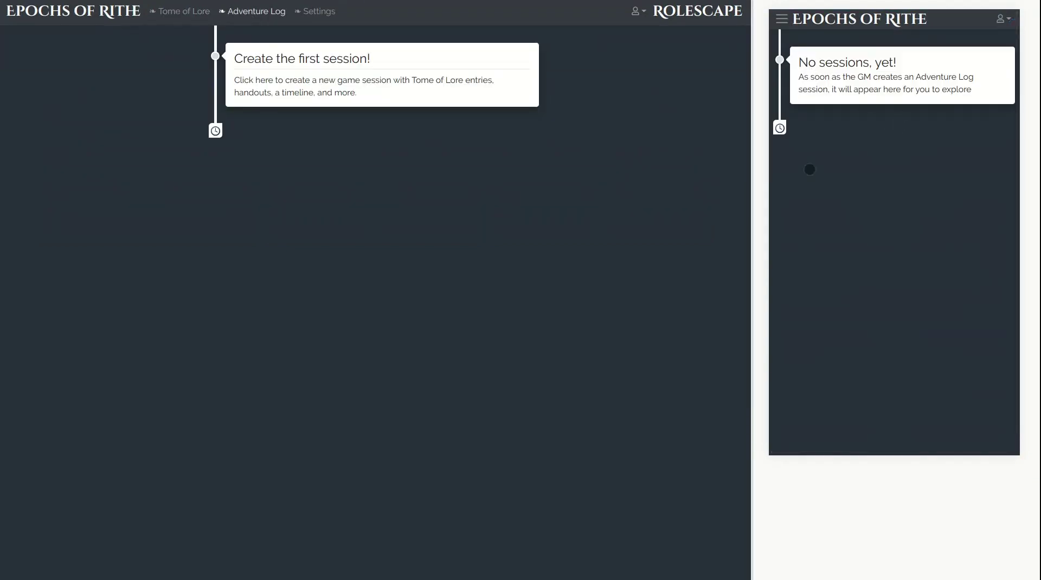
Create three new game sessions in the game master's Adventure Log.
left_click(377, 64)
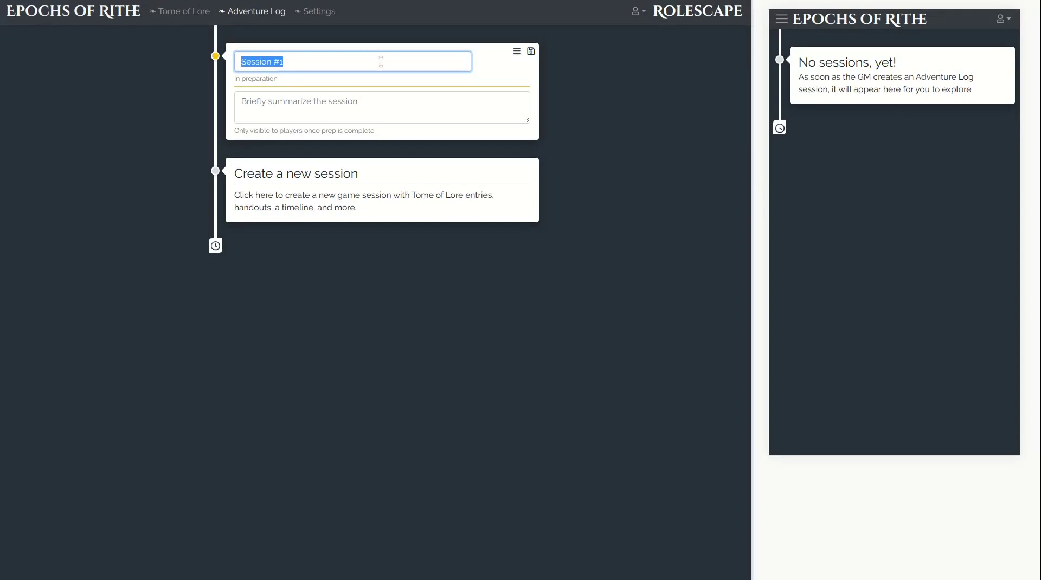
left_click(367, 197)
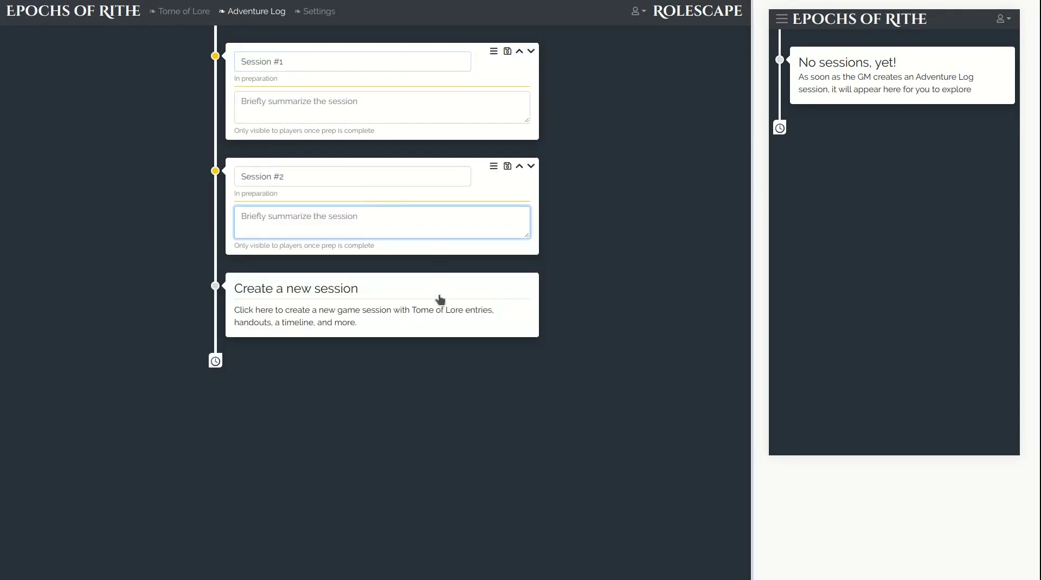
left_click(440, 297)
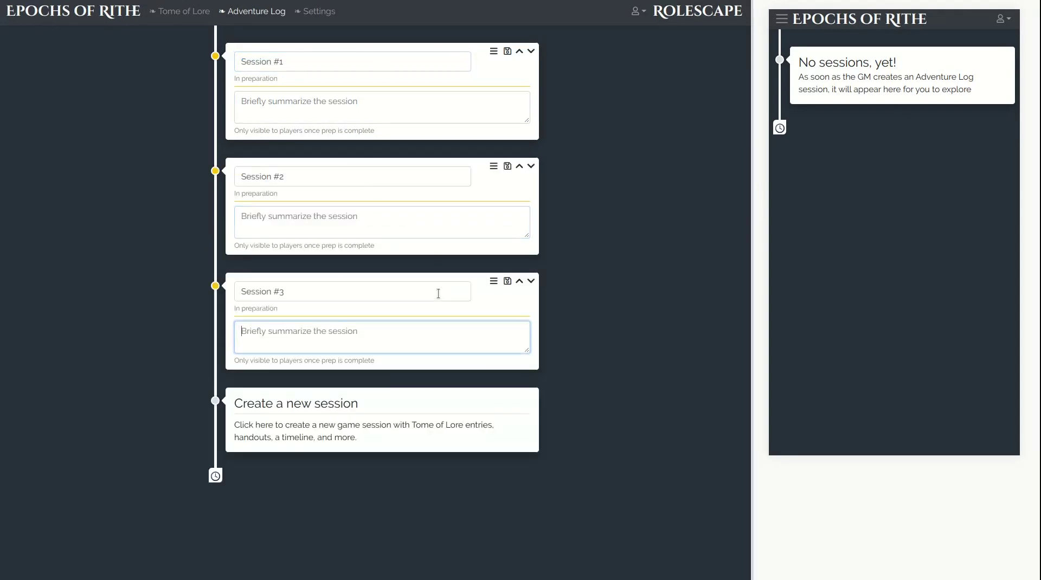
Save the three new sessions with their default titles and empty summaries.
left_click(507, 52)
left_click(324, 137)
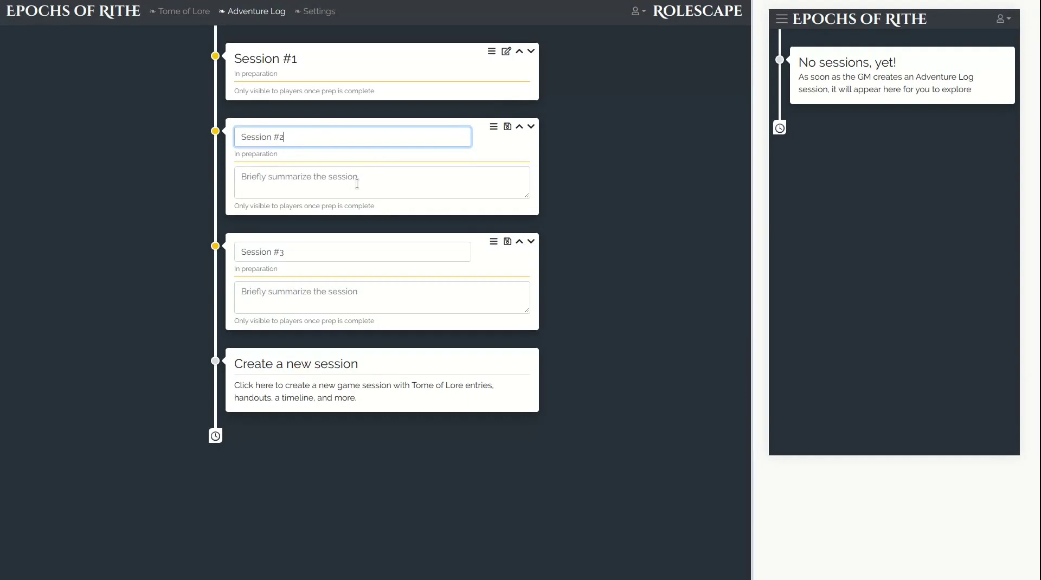
left_click(509, 126)
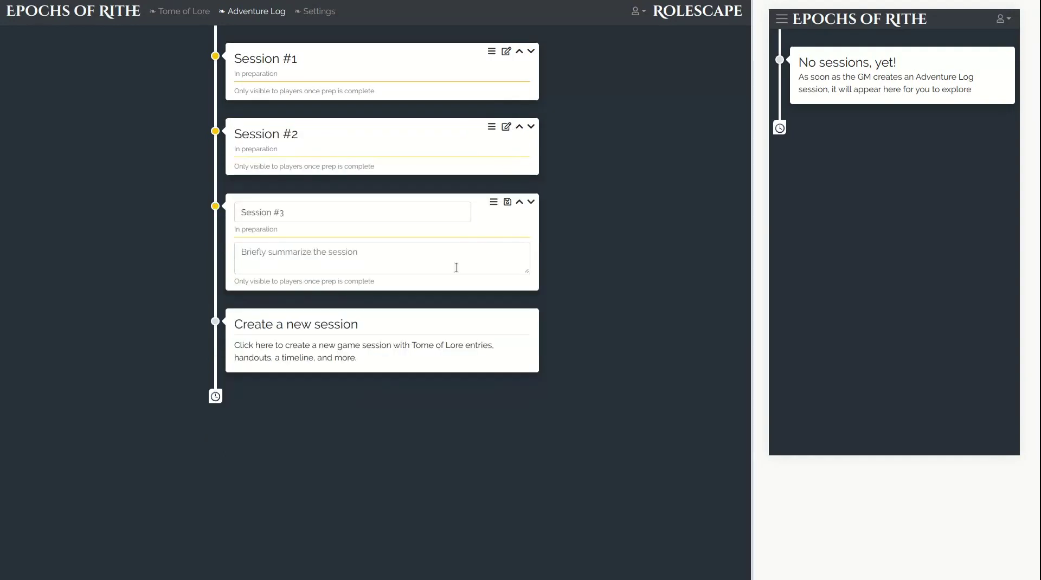
left_click(507, 204)
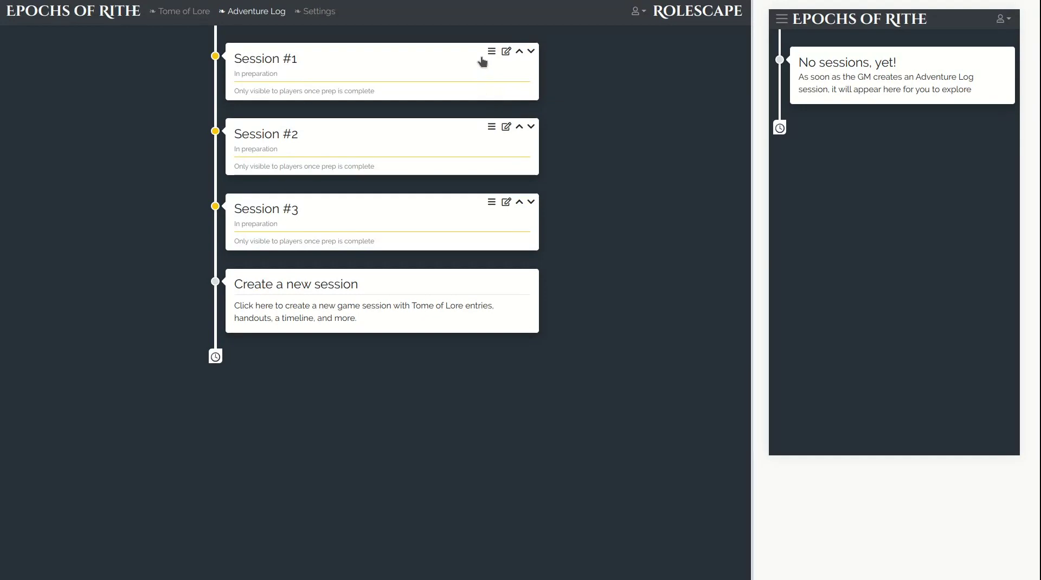
Mark Session #2 as ready to play and confirm releasing it to the players.
left_click(492, 127)
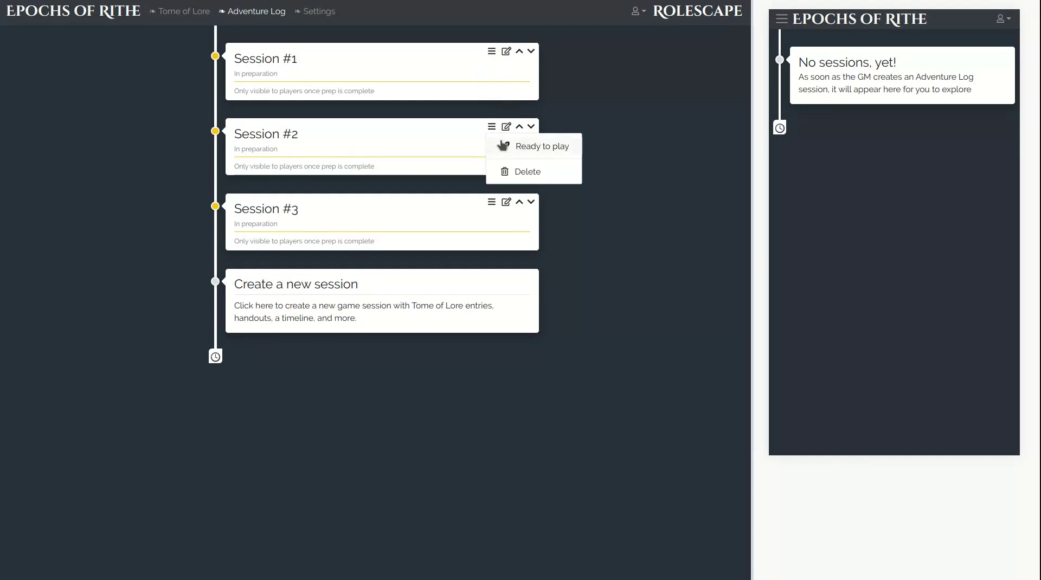
left_click(503, 145)
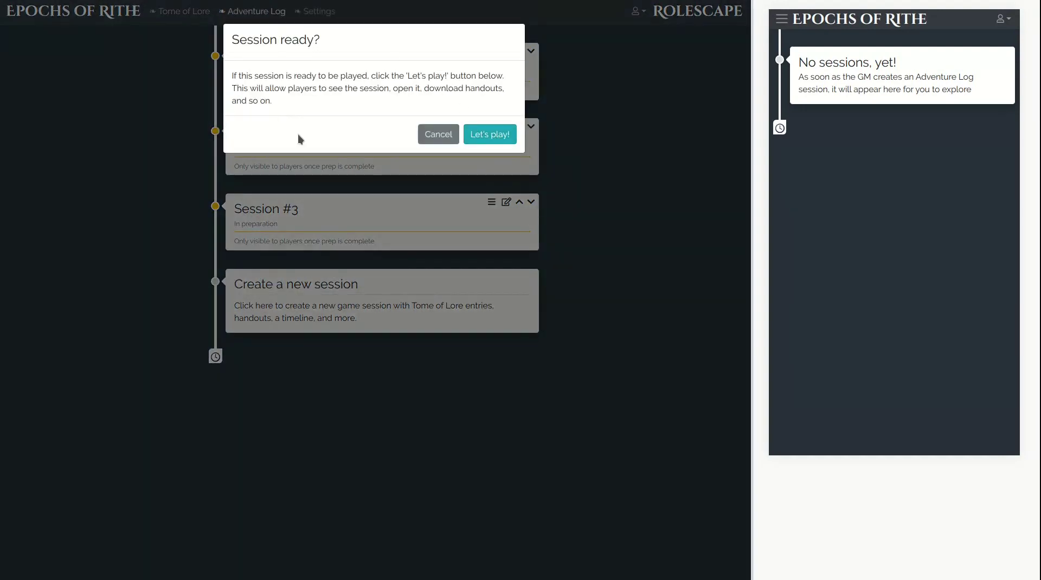
left_click(489, 134)
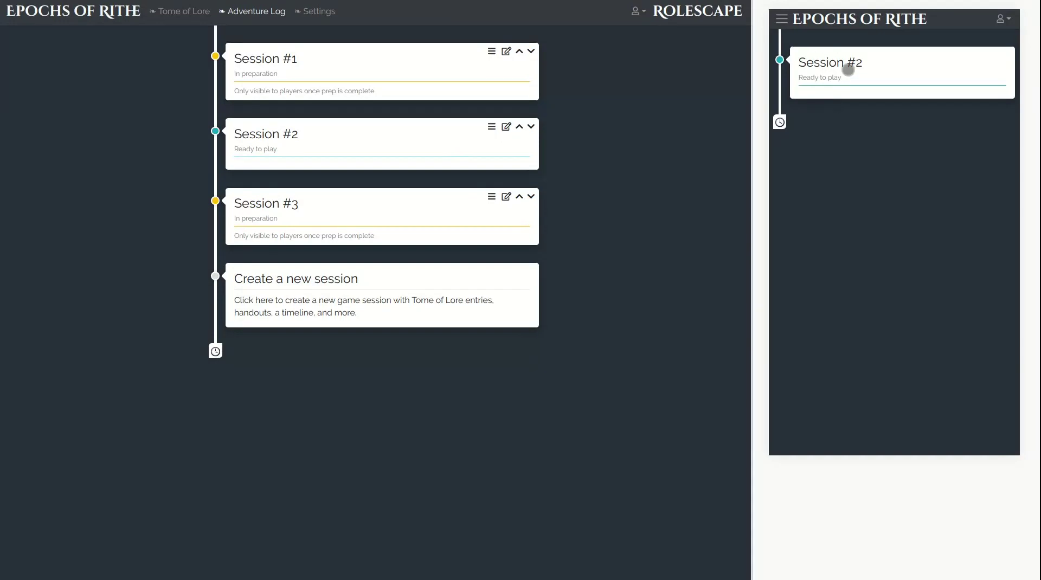
Mark Session #3 as ready to play, and set its status to done.
left_click(492, 196)
left_click(515, 218)
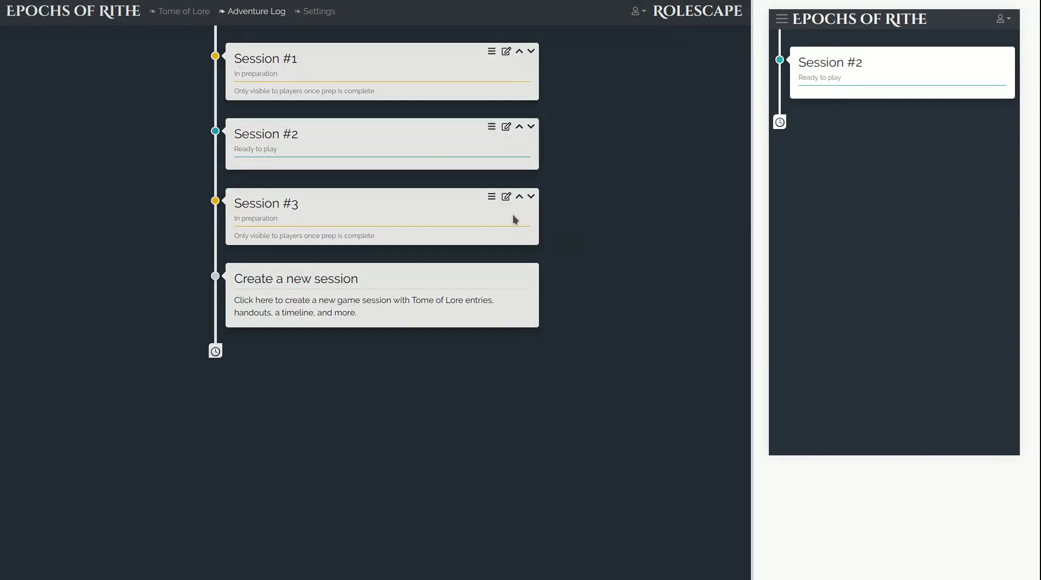
key("Return")
left_click(492, 196)
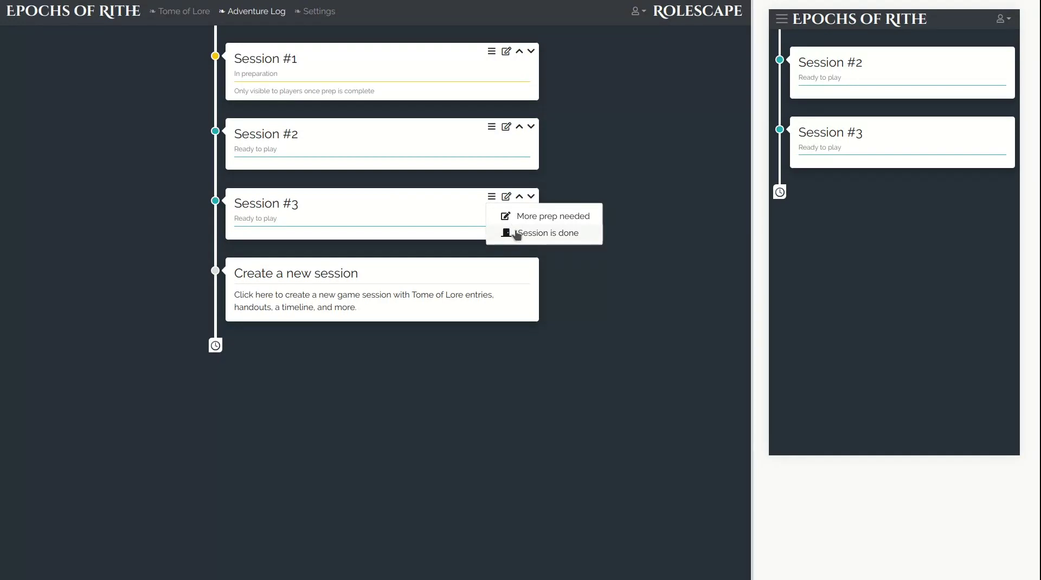
left_click(517, 235)
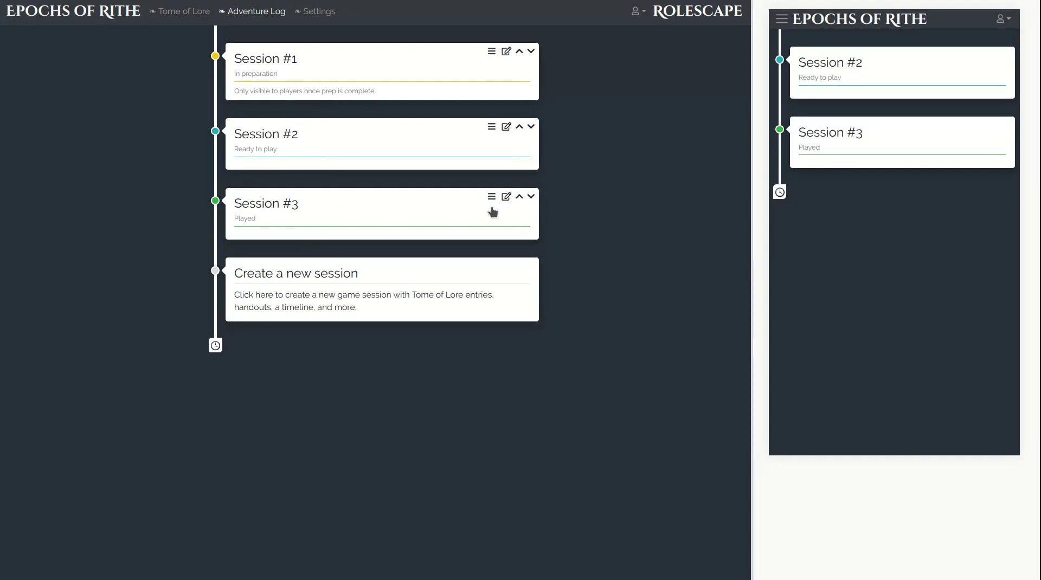
Move Session #1 below Session #2 and back to first place, leaving its title and summary unedited.
left_click(531, 52)
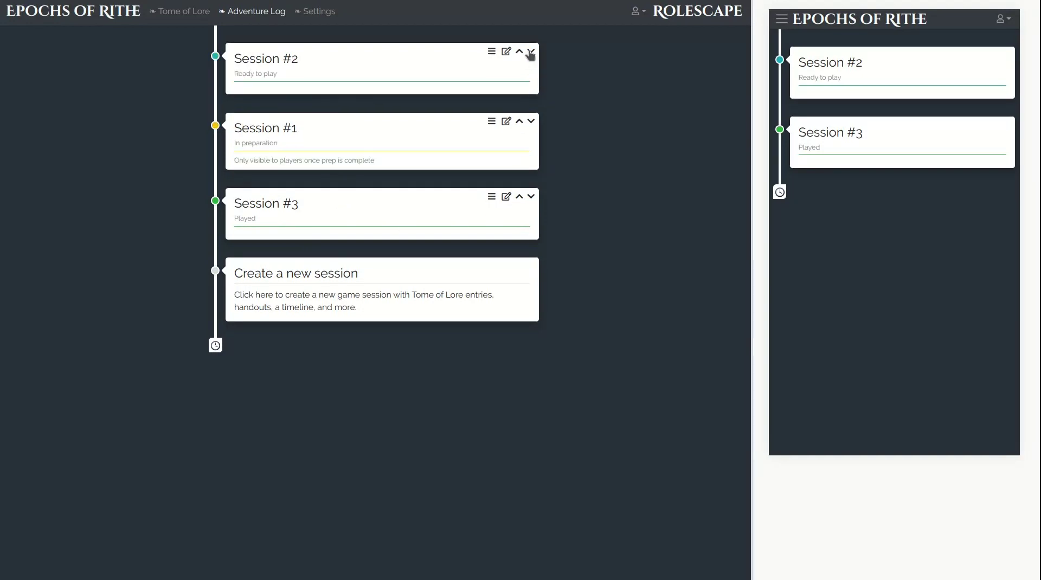
left_click(510, 123)
left_click(512, 123)
left_click(513, 123)
left_click(519, 121)
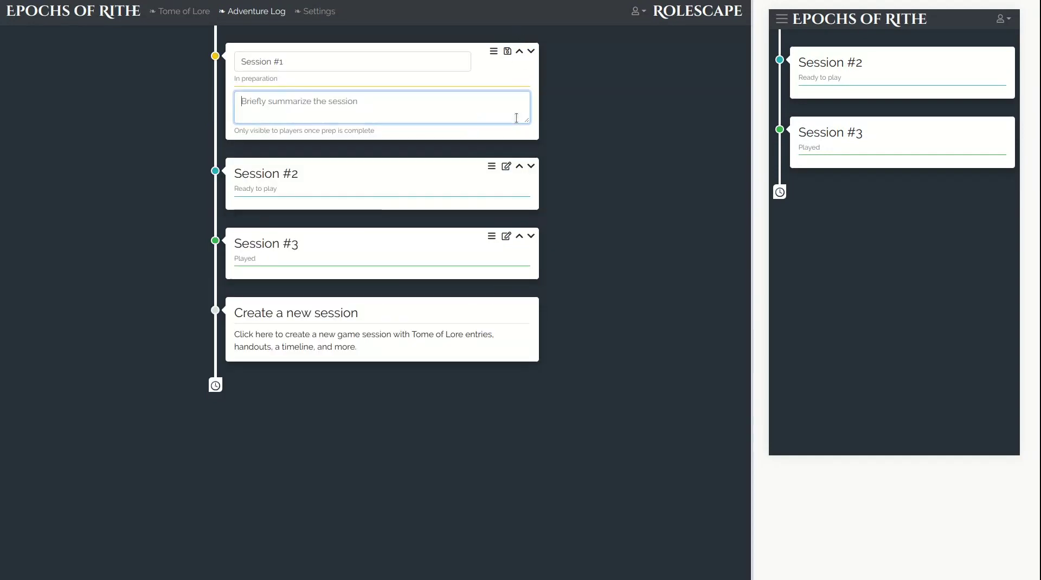
left_click(507, 51)
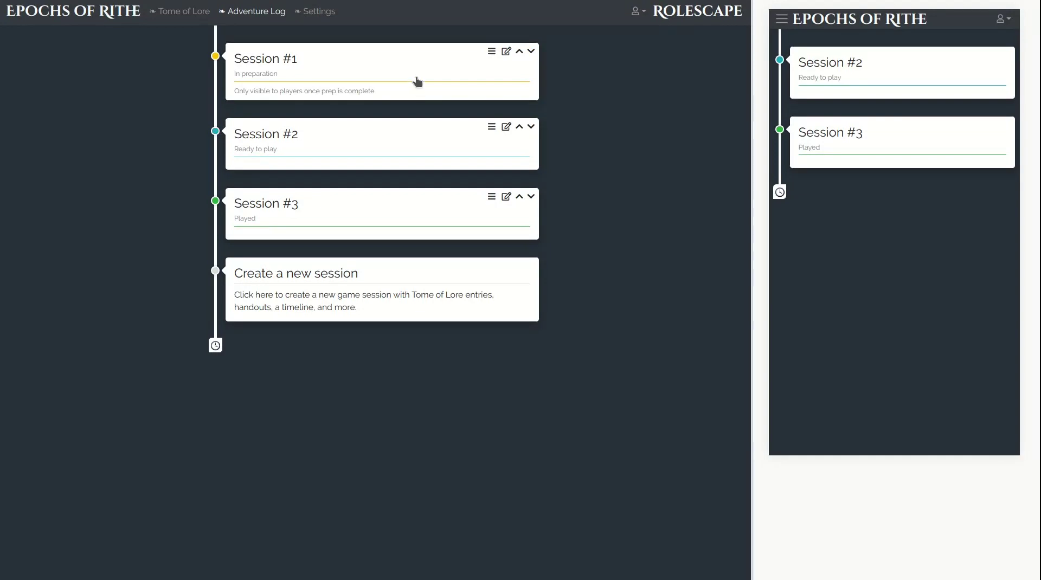
Open Session #1 for preparation and place Hailstorms under Start Hidden and Arahoy under Start Active.
left_click(465, 72)
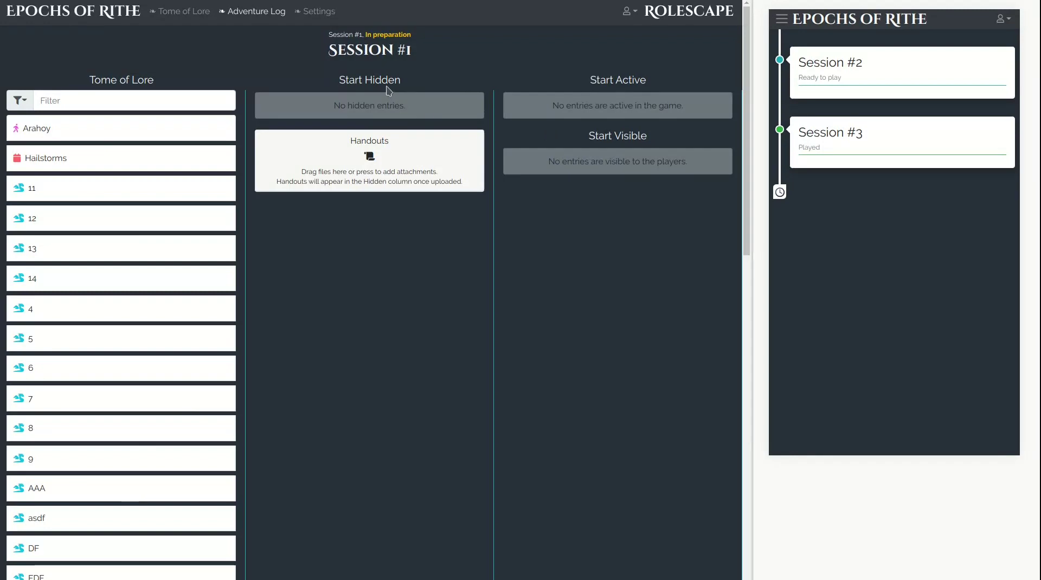
left_click_drag(228, 128, 393, 109)
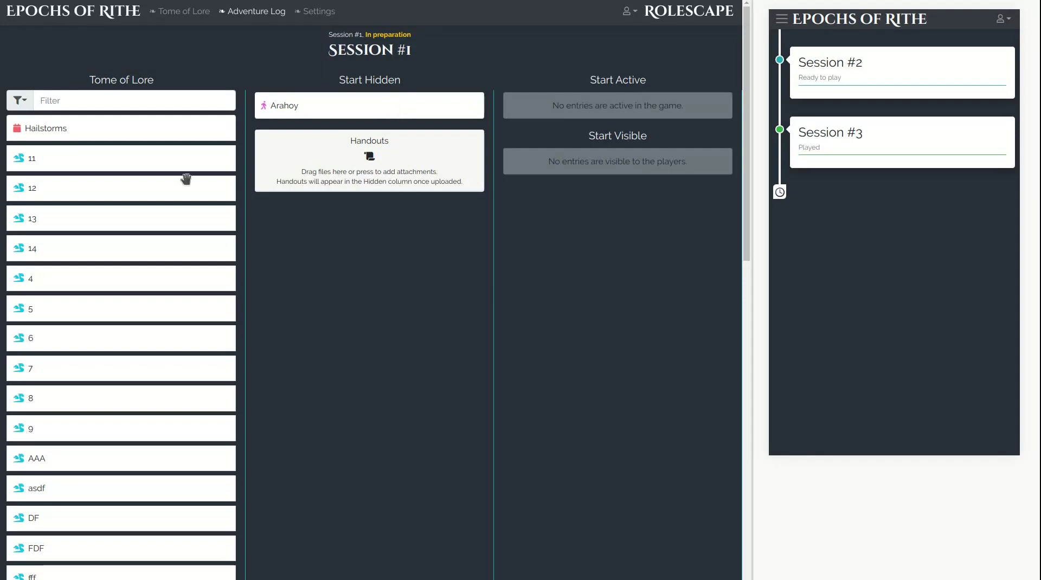
left_click_drag(167, 137, 372, 112)
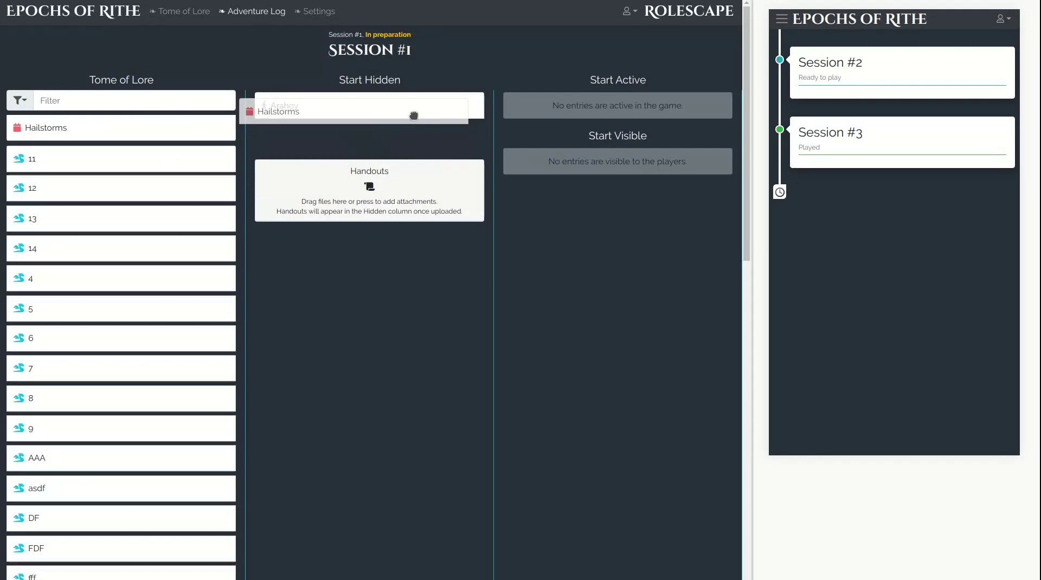
left_click_drag(598, 100, 622, 98)
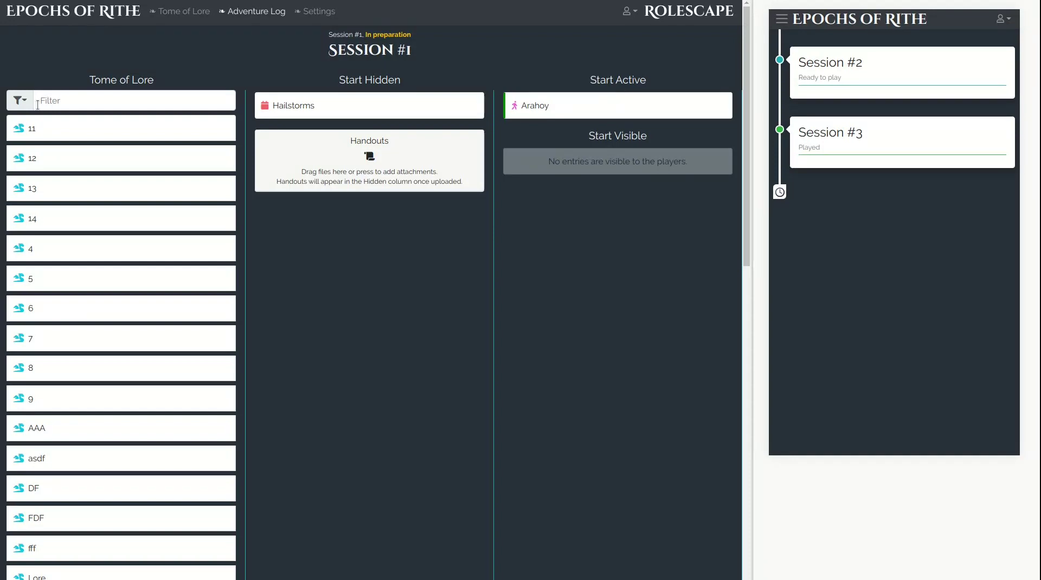
Add the Lore entry to Start Hidden and move Hailstorms to Start Visible.
left_click(59, 101)
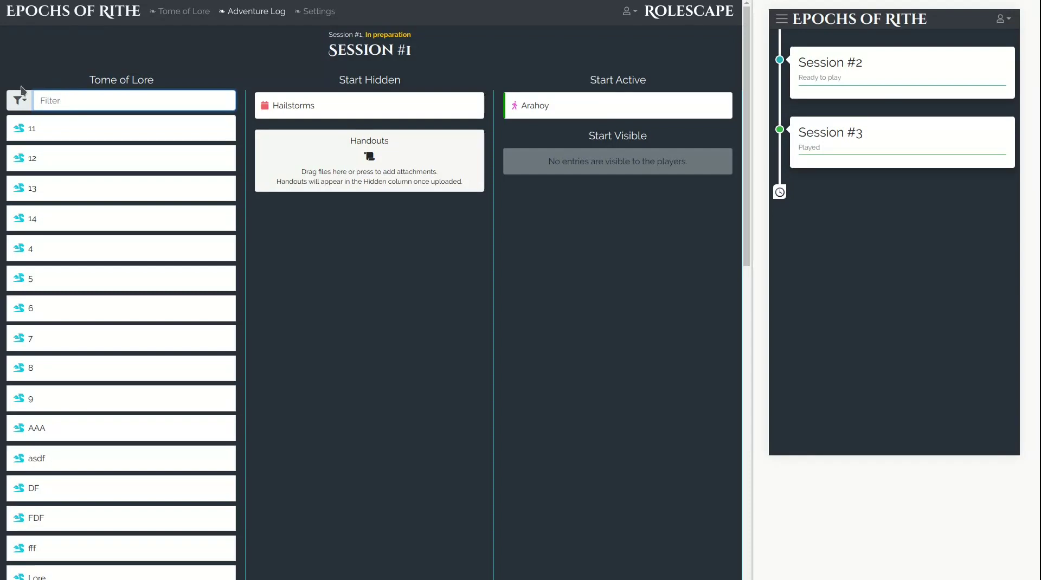
left_click_drag(78, 574, 588, 160)
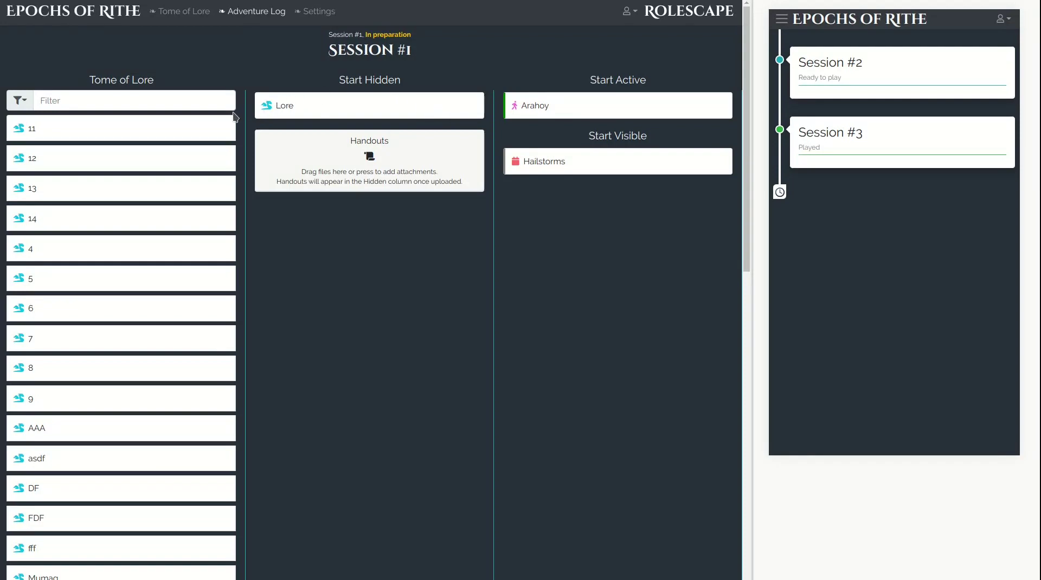
Filter the Tome of Lore entries by "iden" and clear the filter text.
left_click(204, 104)
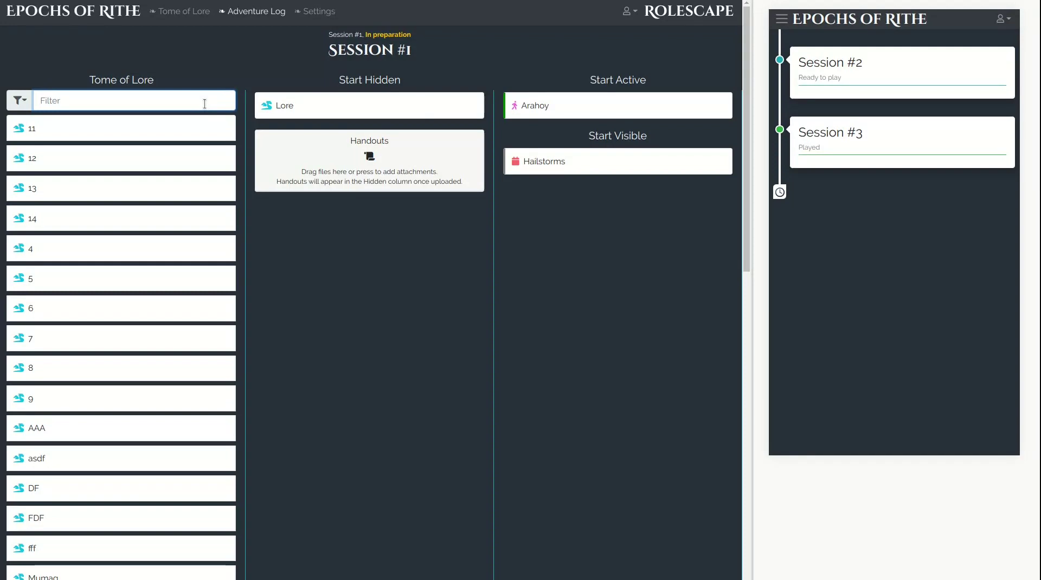
type("iden")
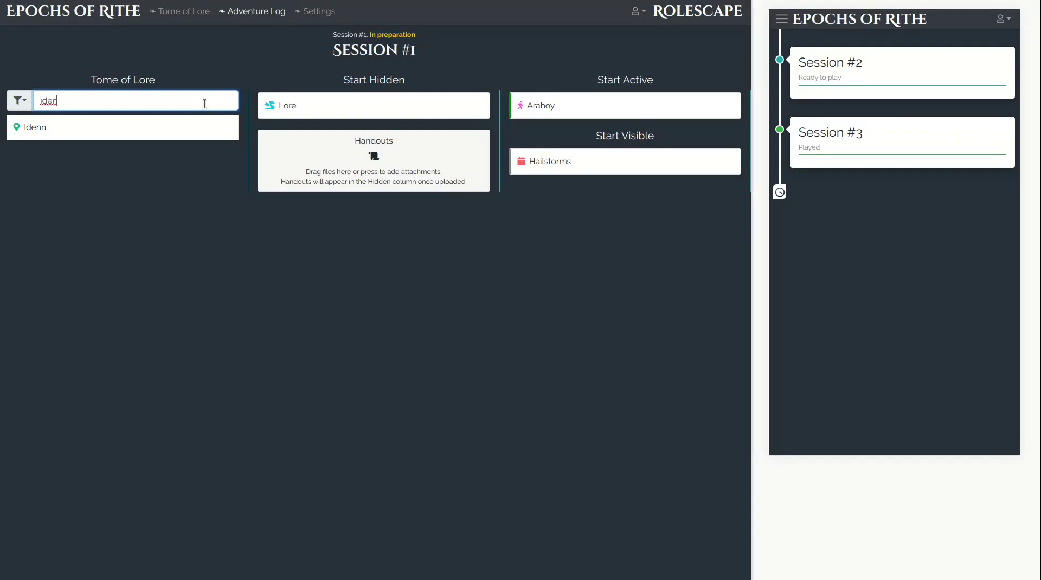
key("ctrl+a")
key("BackSpace")
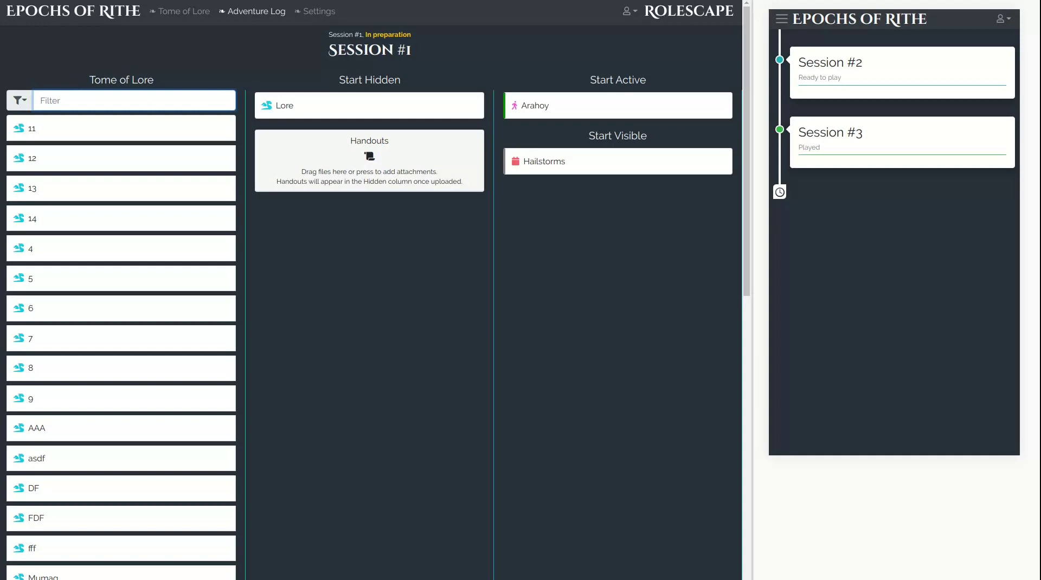
Limit the Tome of Lore list to Locations and add Karador to Start Hidden.
left_click(16, 101)
left_click(26, 124)
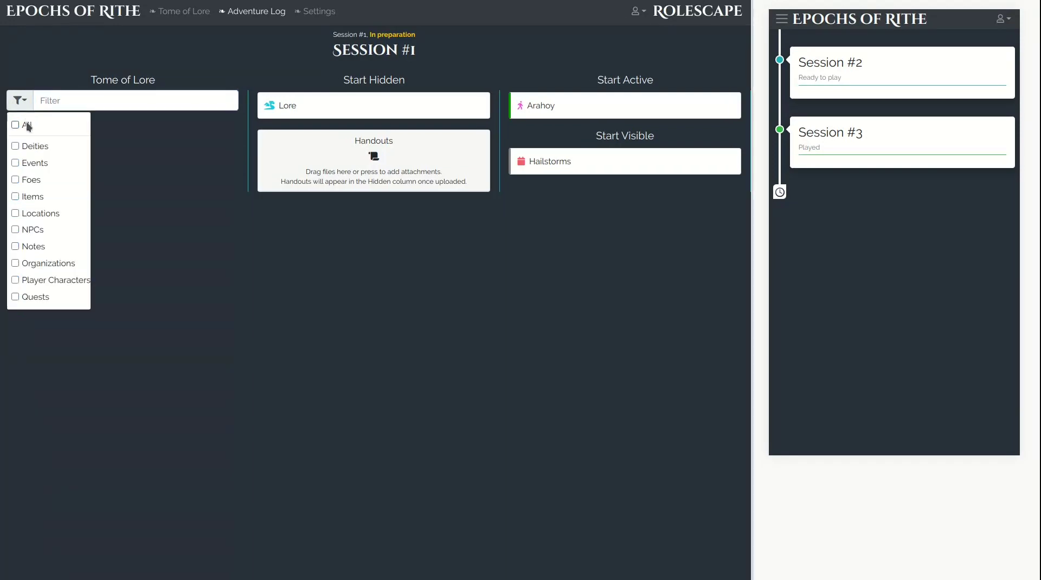
left_click(38, 214)
left_click(199, 446)
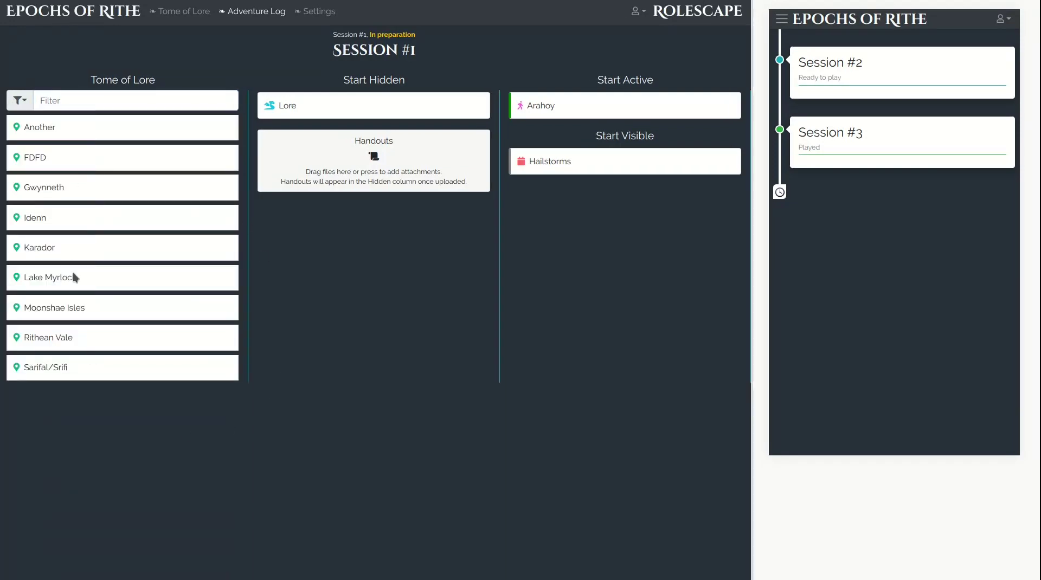
left_click_drag(63, 256, 344, 114)
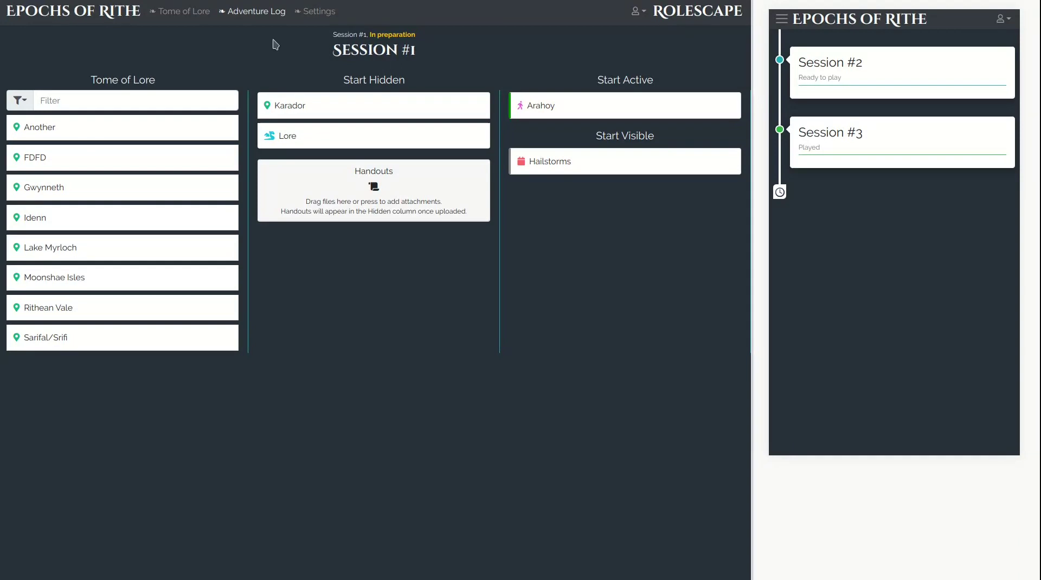
Mark Session #1 as ready to play and open it in the player's view.
left_click(407, 34)
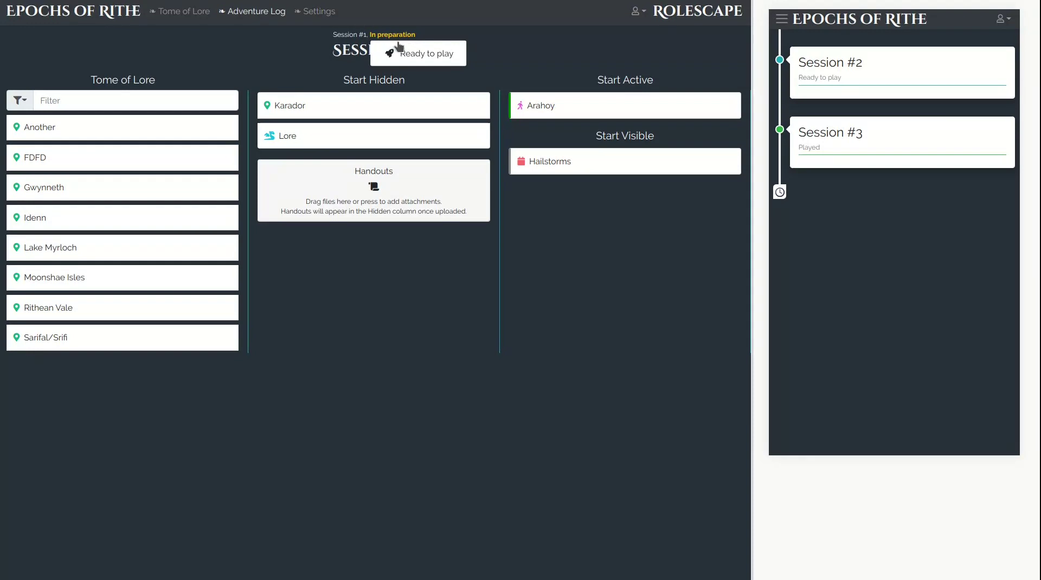
left_click(426, 57)
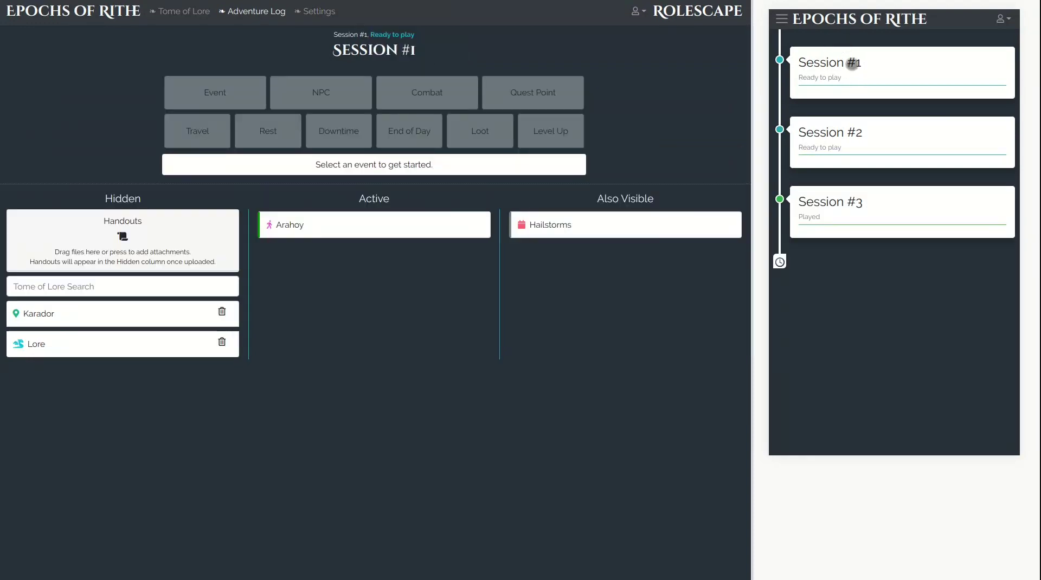
left_click(846, 62)
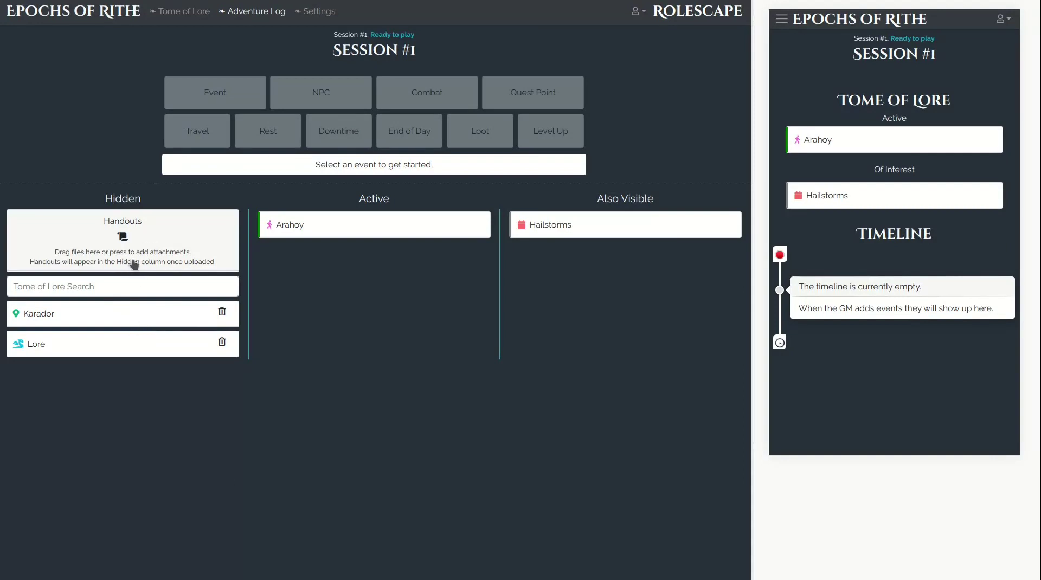
Search the Tome of Lore for "iden" from the Hidden column and dismiss the search without adding an entry.
left_click(134, 284)
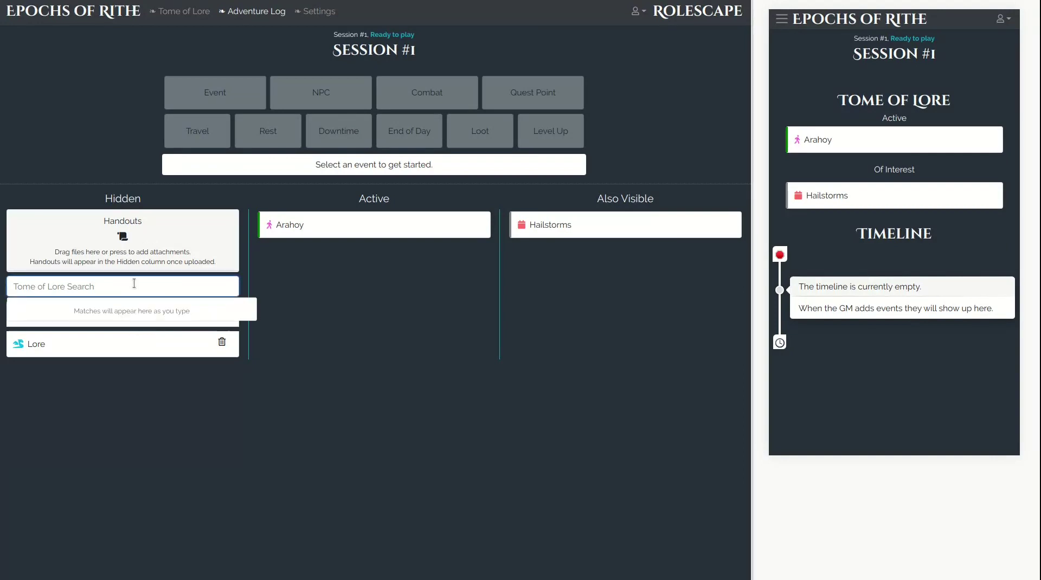
type("iden")
key("BackSpace")
key("BackSpace")
key("BackSpace")
left_click(349, 320)
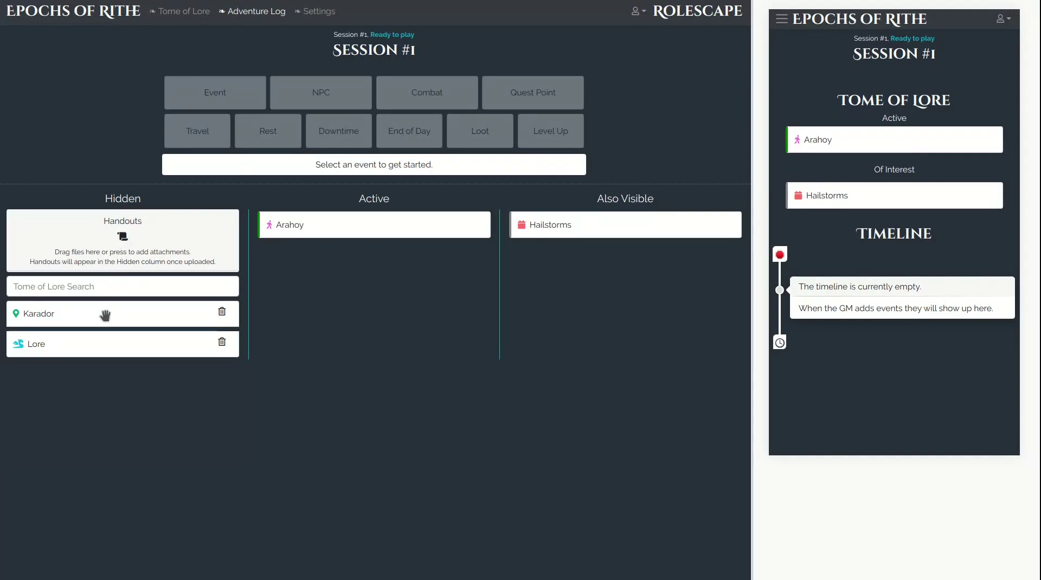
Move the Lore entry from the Hidden column to the Active column.
mouse_move(140, 307)
left_mouse_down()
mouse_move(348, 270)
mouse_move(393, 249)
mouse_move(281, 283)
mouse_move(125, 309)
left_mouse_up()
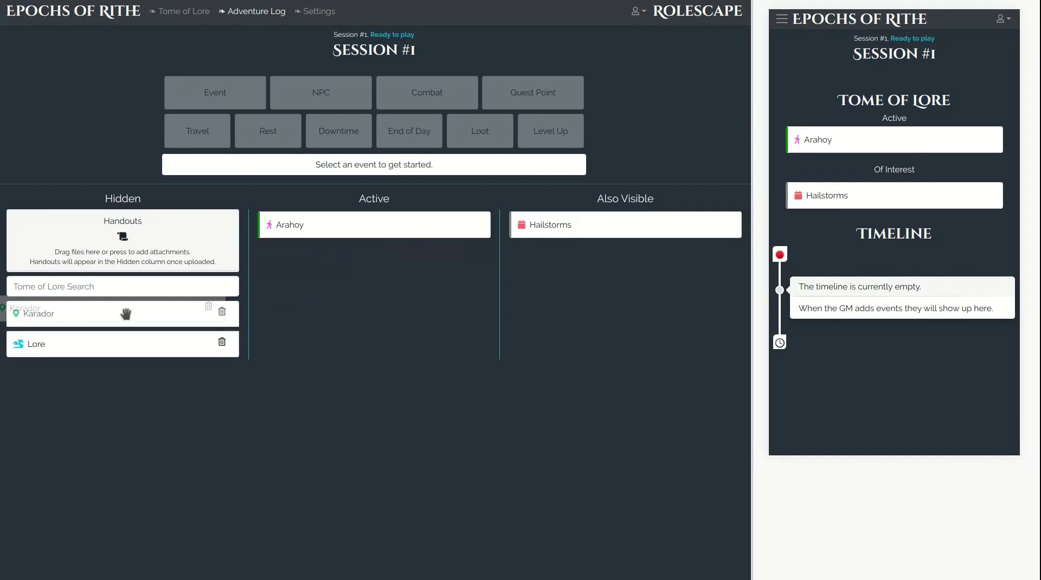
left_click_drag(128, 346, 413, 253)
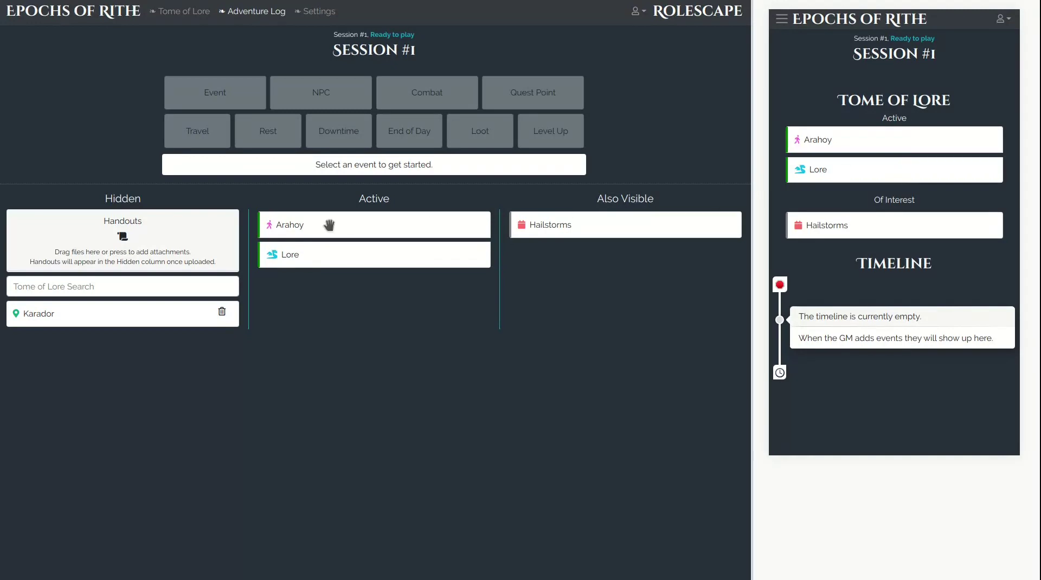
Add the Idenn entry to the session as Also Visible and expand its description in the player's view.
left_click(83, 281)
type("idenn")
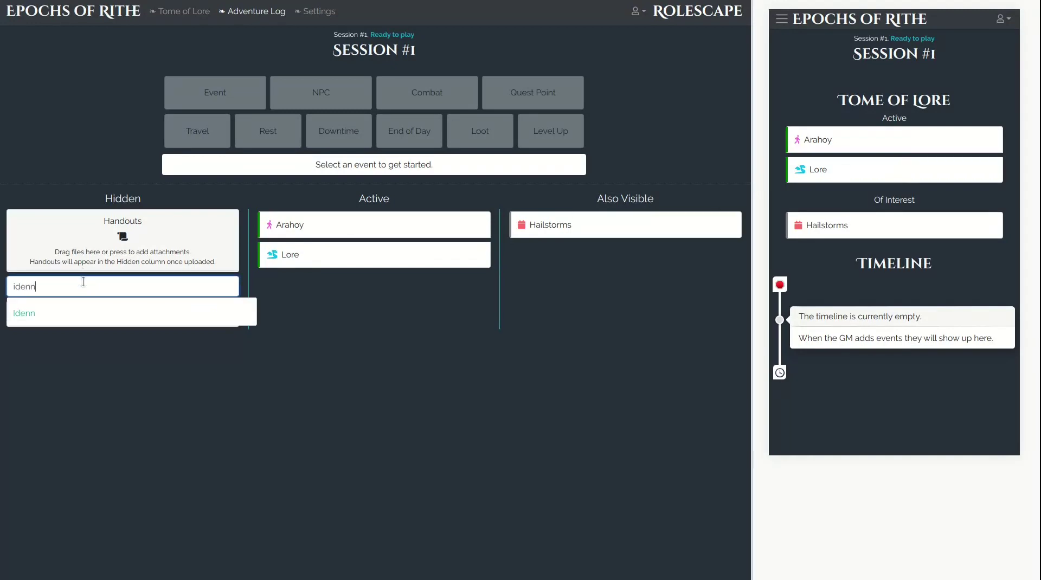
key("Return")
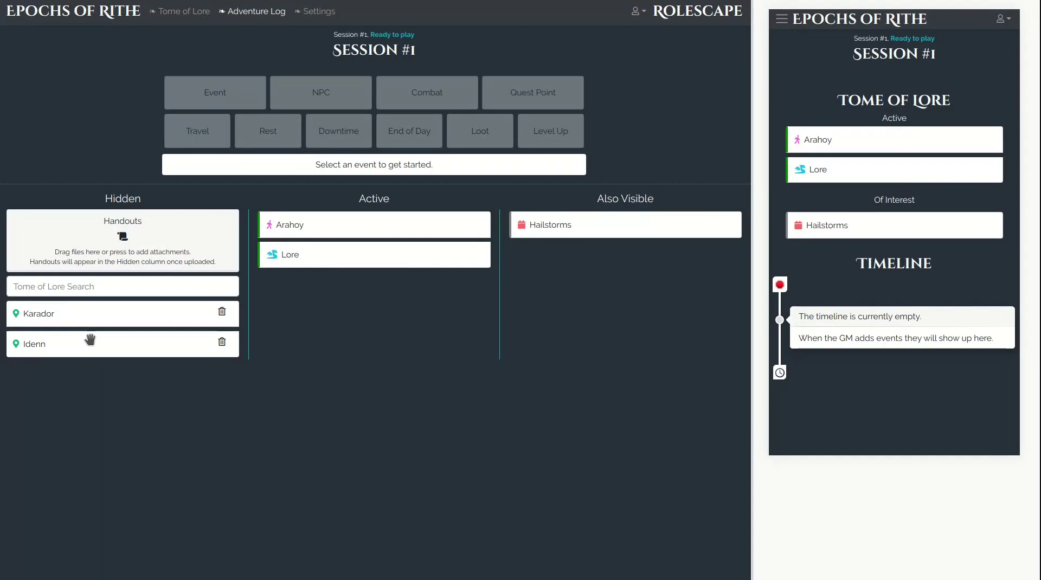
left_click_drag(90, 339, 574, 255)
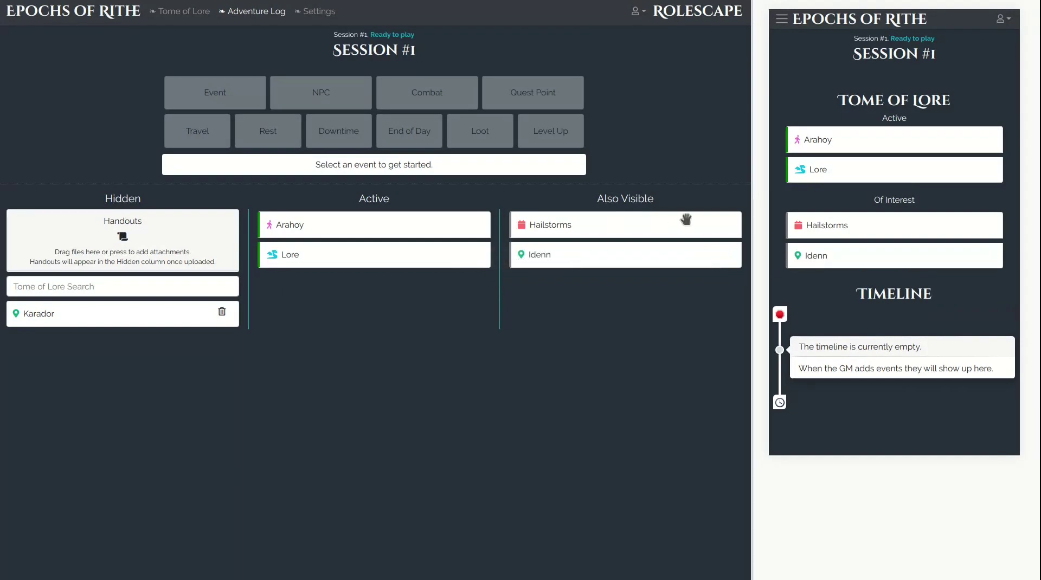
left_click(879, 258)
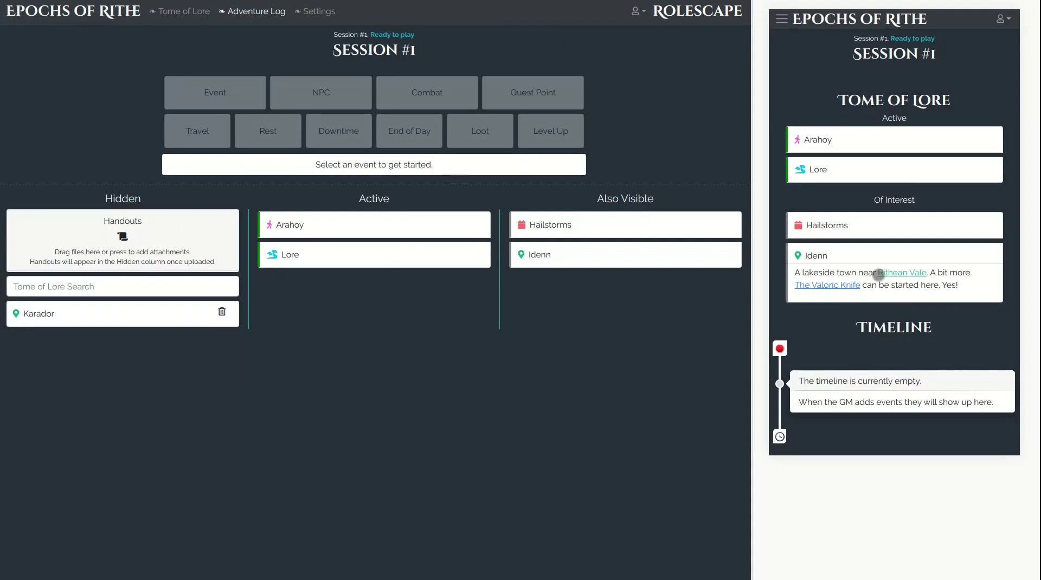
scroll(886, 408, "down", 1)
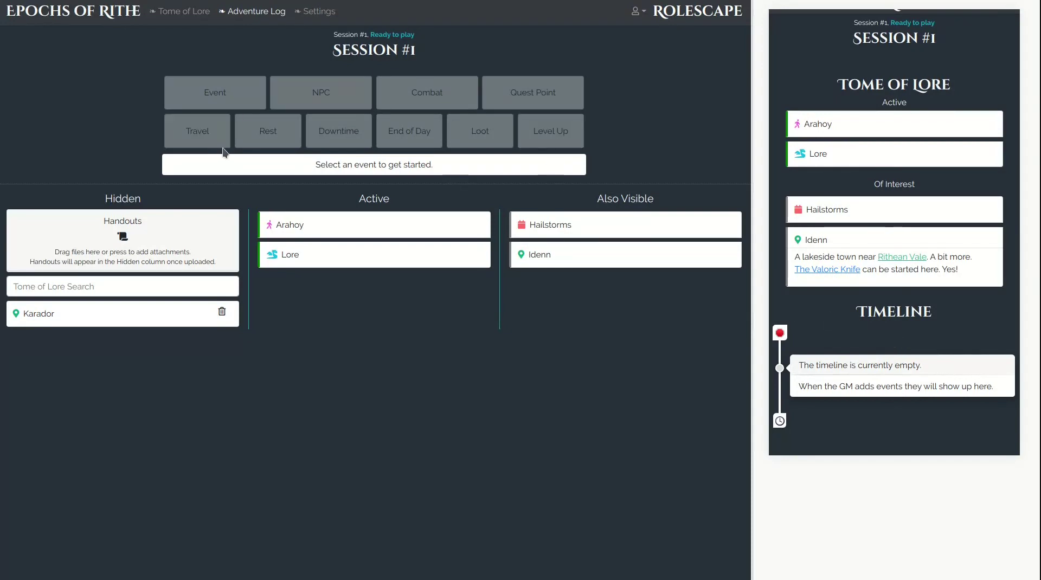
Check the participants' roles in the campaign settings and return to Session #1.
left_click(318, 13)
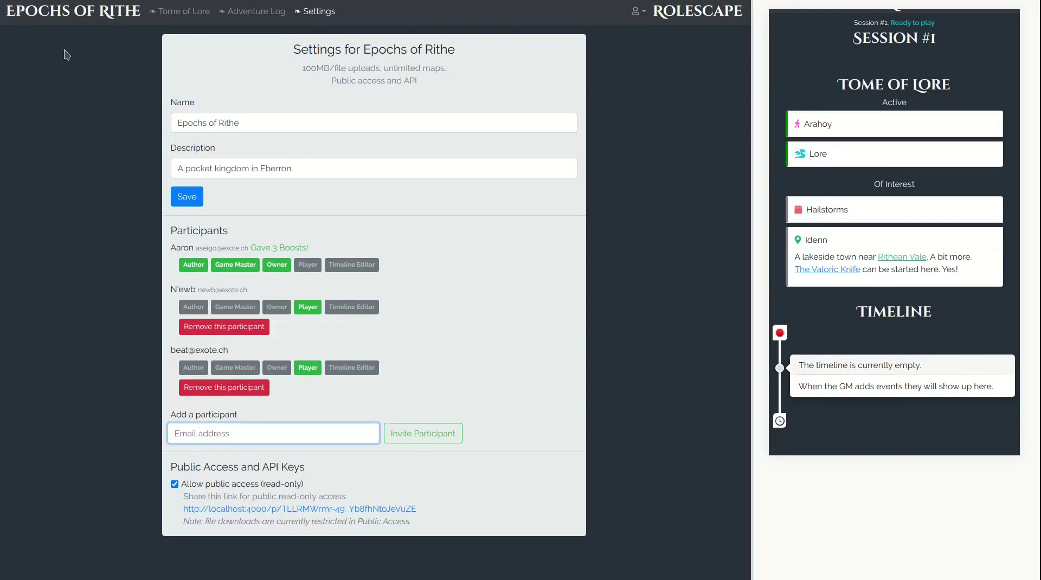
left_click(256, 11)
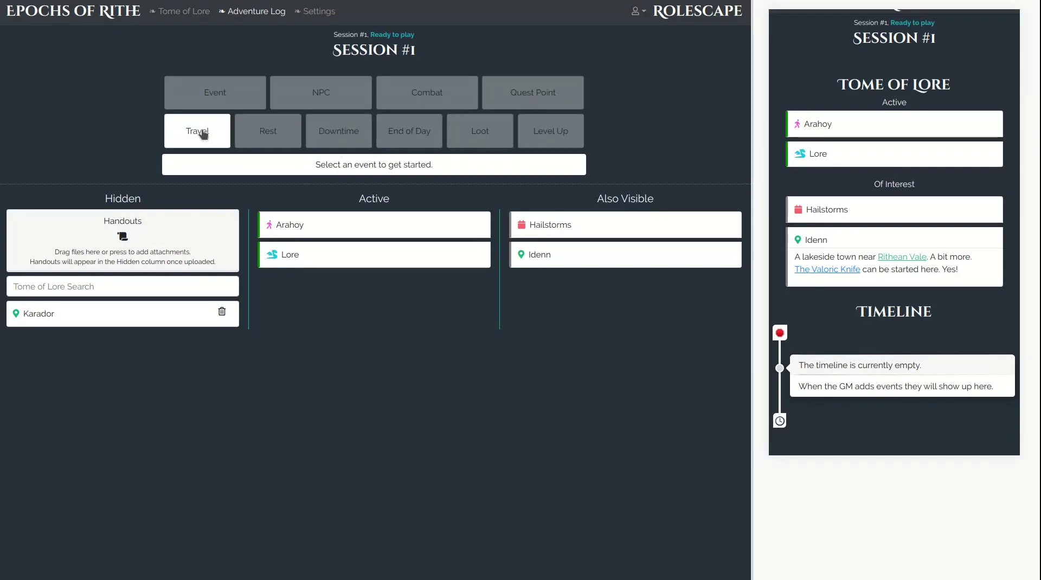
Add an NPC event to the session timeline with Prince Araithe as the character met.
left_click(365, 96)
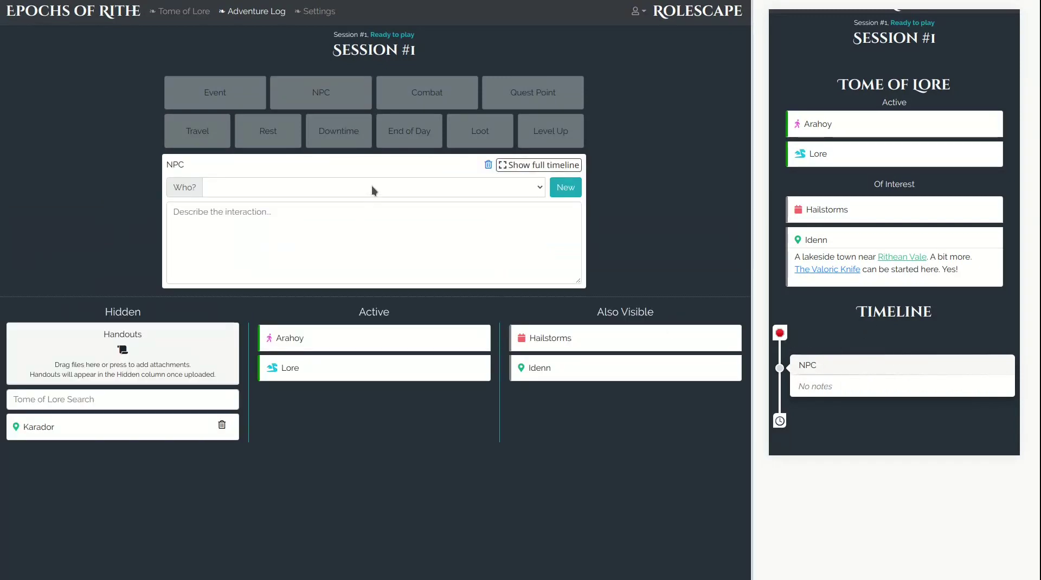
left_click(489, 189)
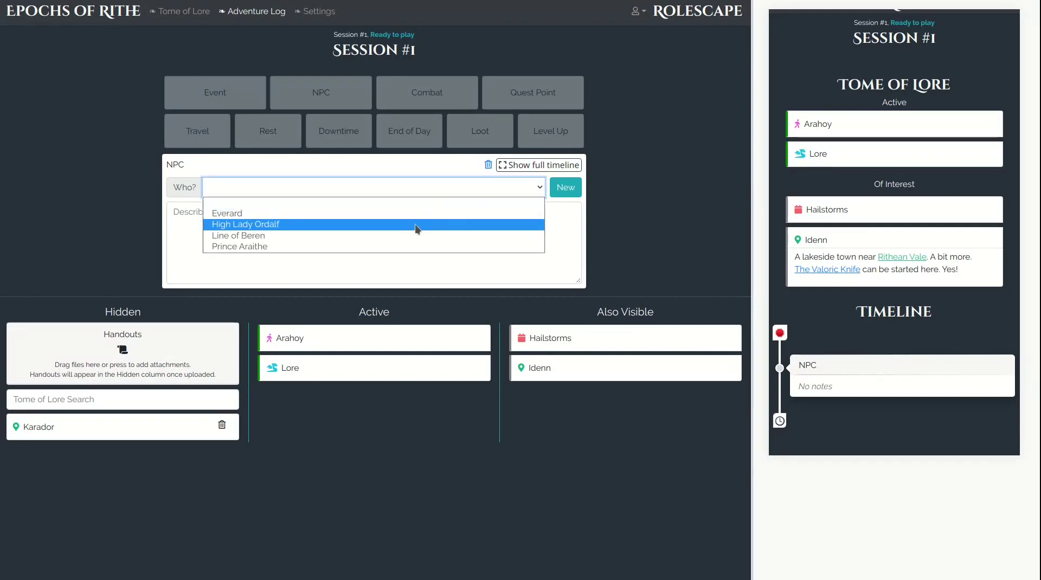
left_click(376, 248)
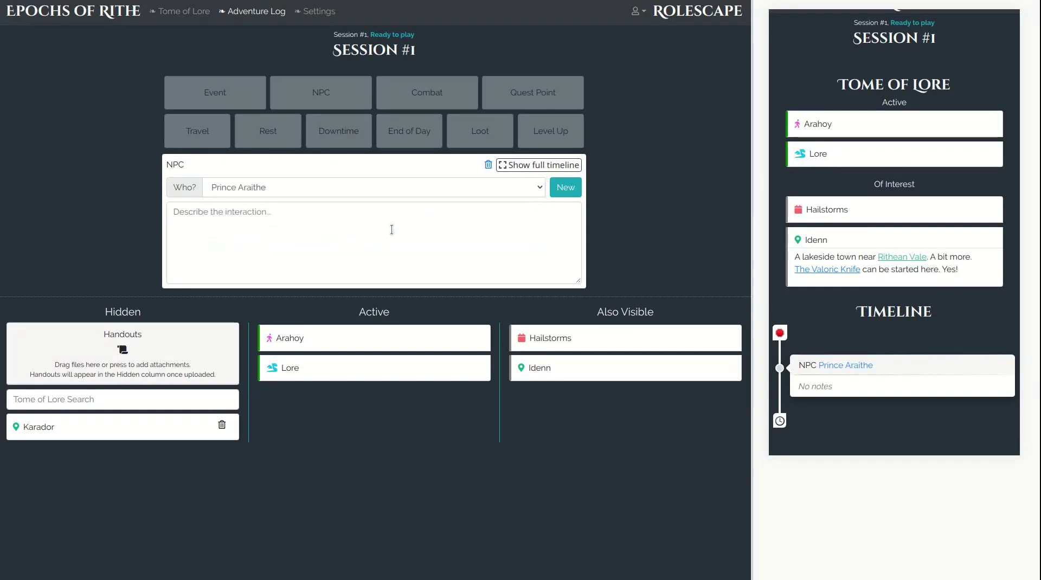
left_click(567, 193)
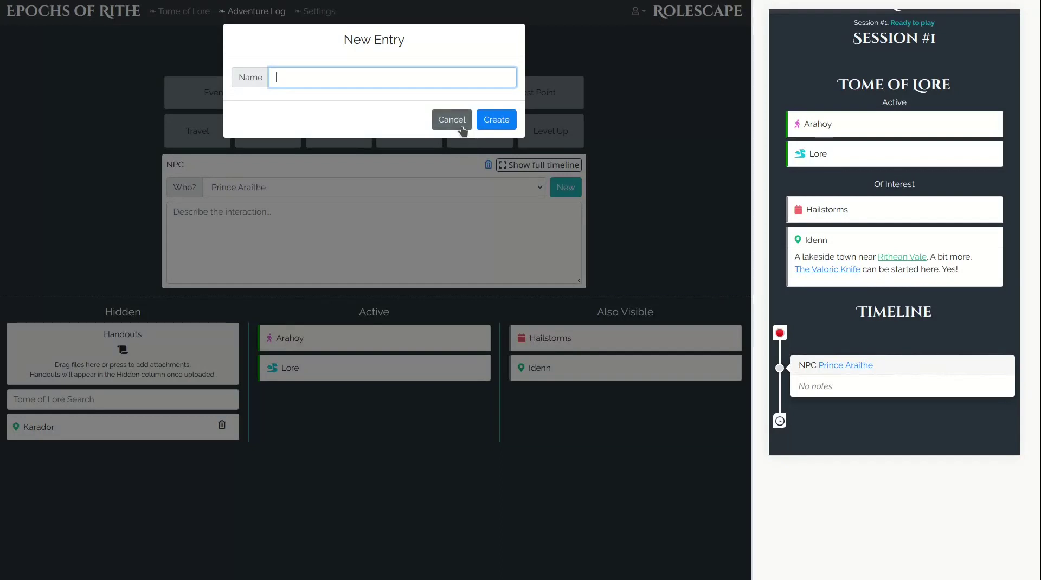
left_click(463, 126)
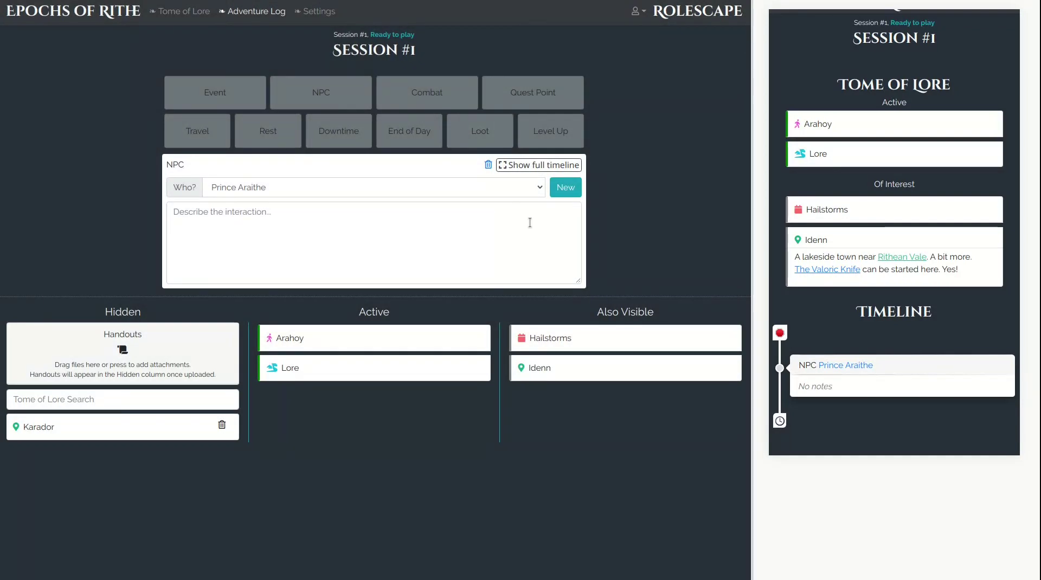
Begin the NPC interaction description with a link to the character Arahoy: "[[c:Arahoy]] meets the prince".
left_click(530, 222)
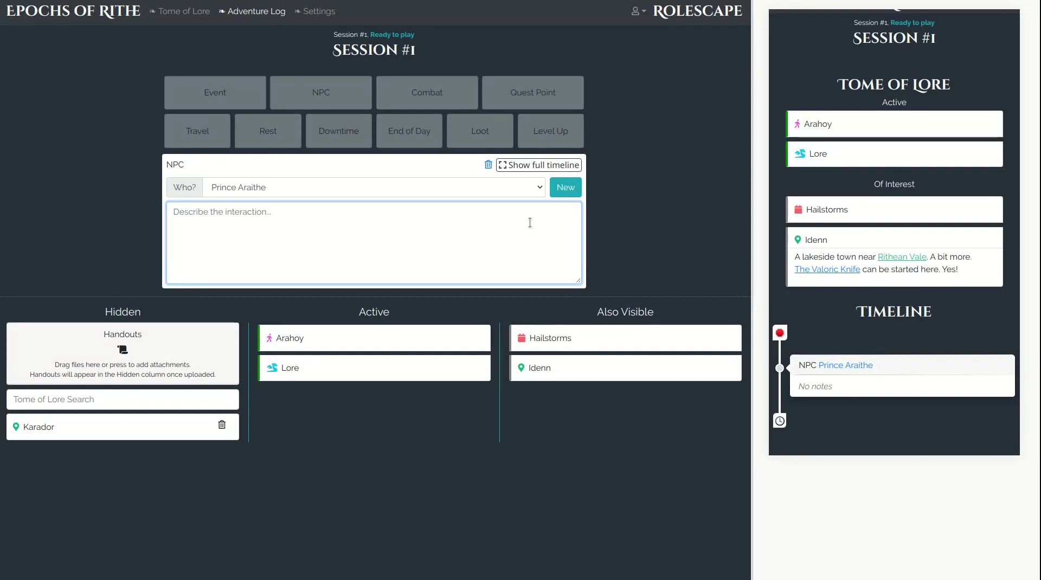
type("The pl")
key("BackSpace")
type("Ic")
type("c:")
key("Down")
key("Return")
type("meets the prince")
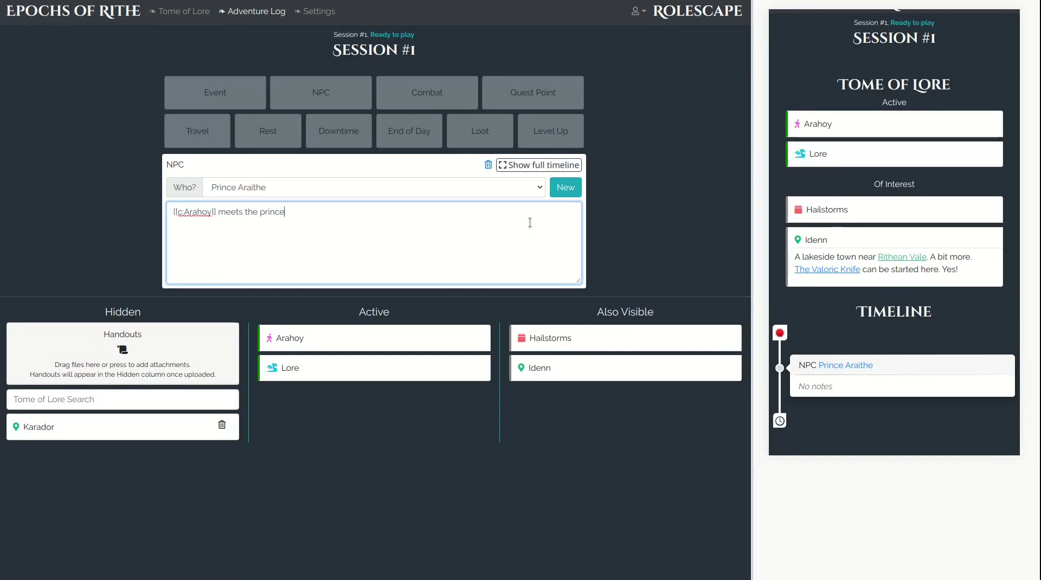
Complete the description with "in the great halls in [[l:Idenn]], until they were interrupted by [[n:Everard]].".
type(" in the great halls in [[l:Id")
key("Down")
key("Return")
type(", until they w")
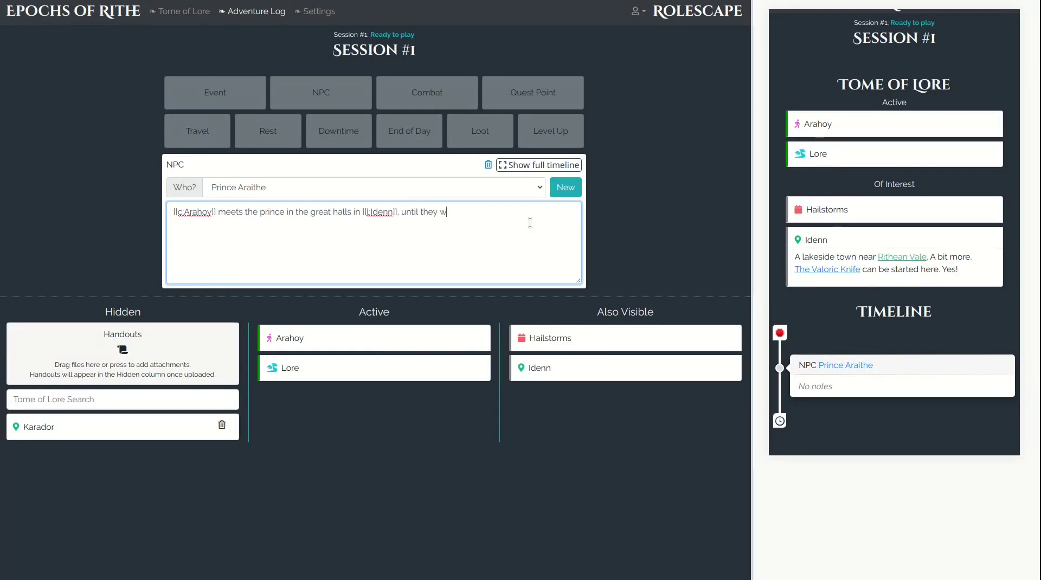
type("ere interuppted")
key("BackSpace")
key("BackSpace")
key("BackSpace")
key("BackSpace")
key("BackSpace")
key("BackSpace")
key("BackSpace")
type("rupted")
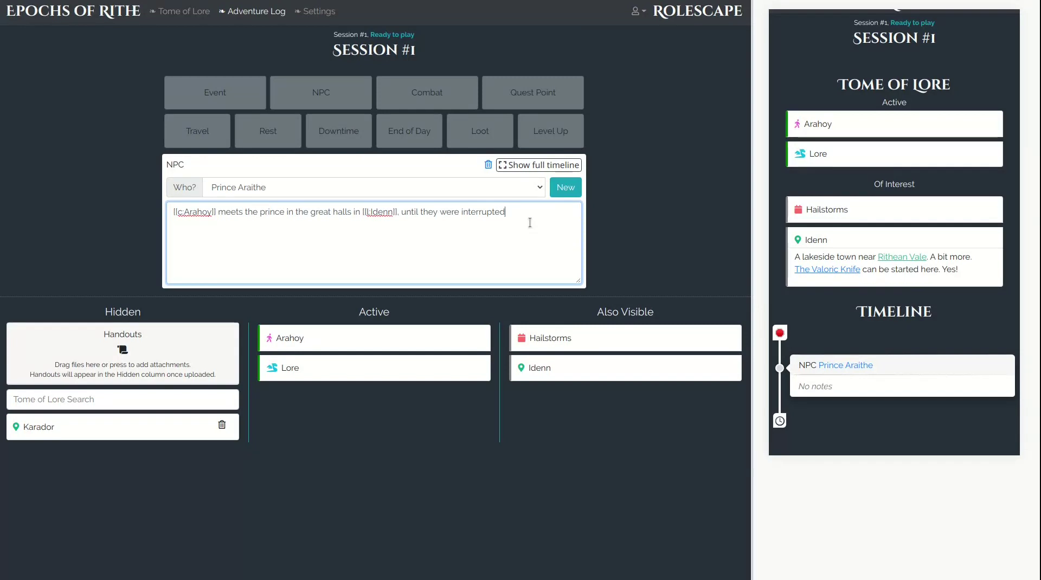
type(" by [[")
key("Down")
key("Return")
key("ctrl+a")
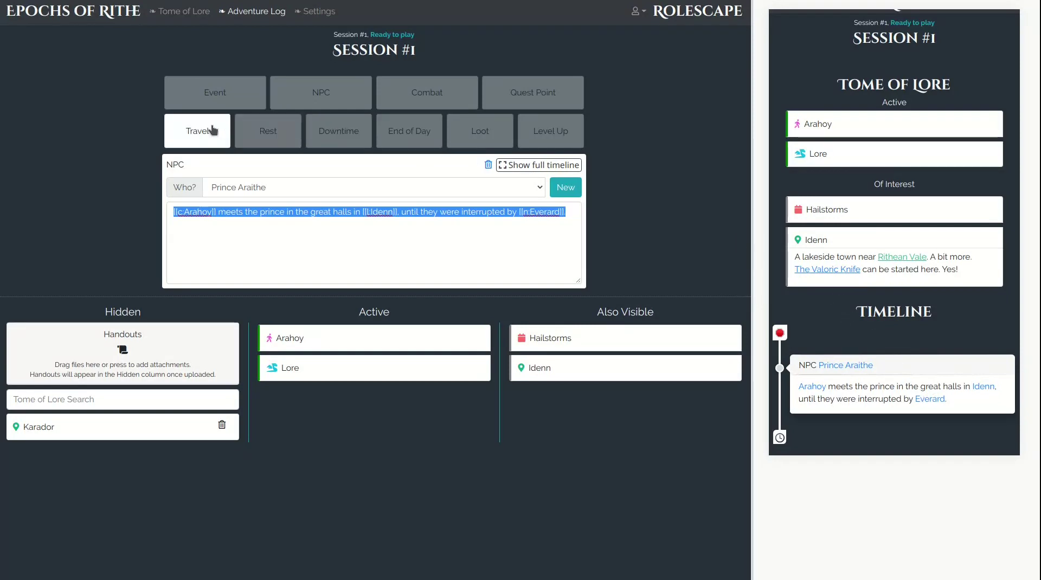
Add a Travel event to the timeline with Karador as the destination.
left_click(198, 130)
left_click(267, 187)
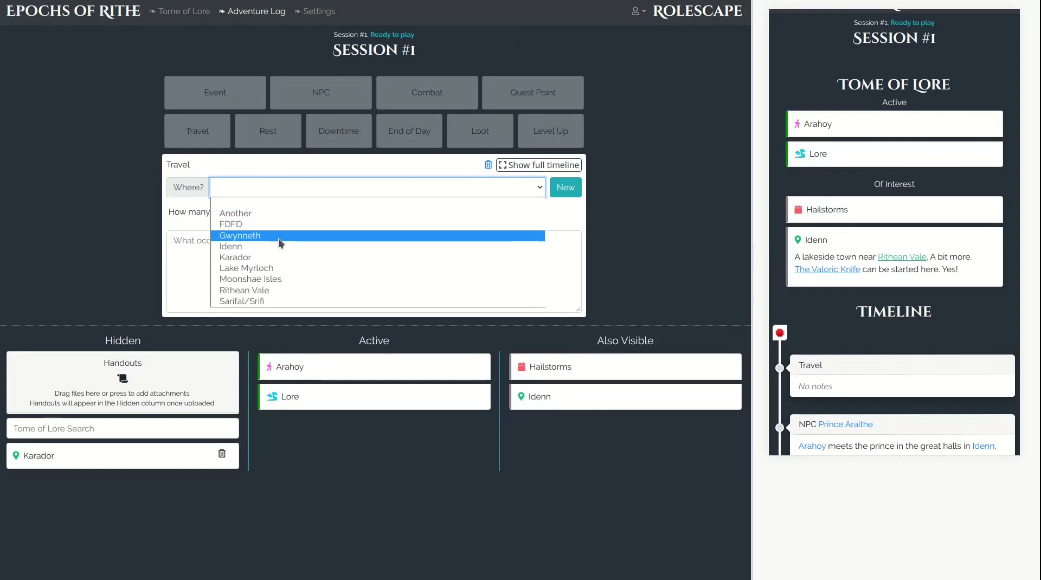
left_click(278, 257)
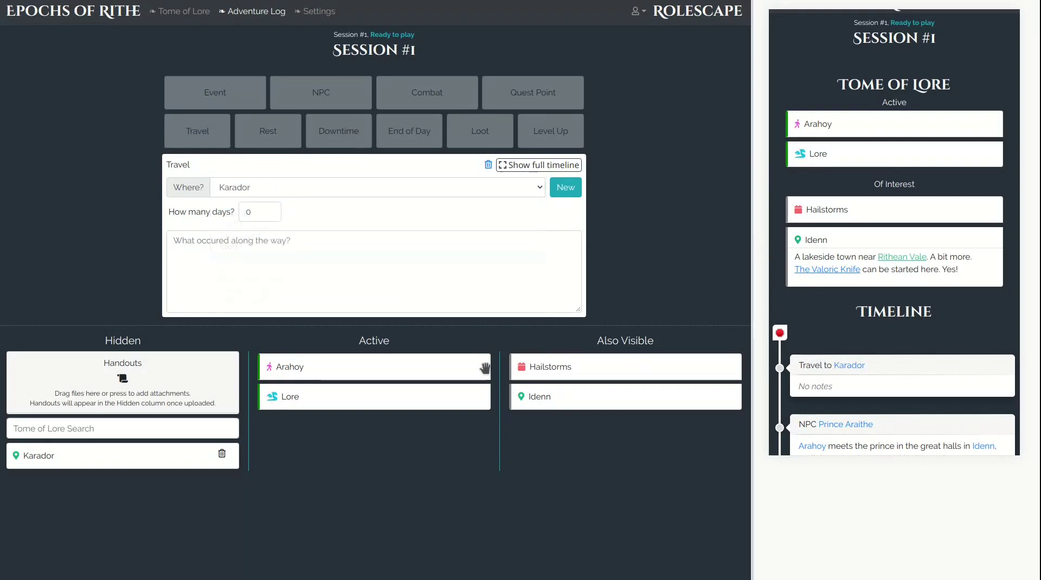
Move Karador from Hidden to the head of the Active column and Lore from Active to Also Visible.
left_click_drag(139, 461, 417, 376)
left_click_drag(391, 429, 356, 427)
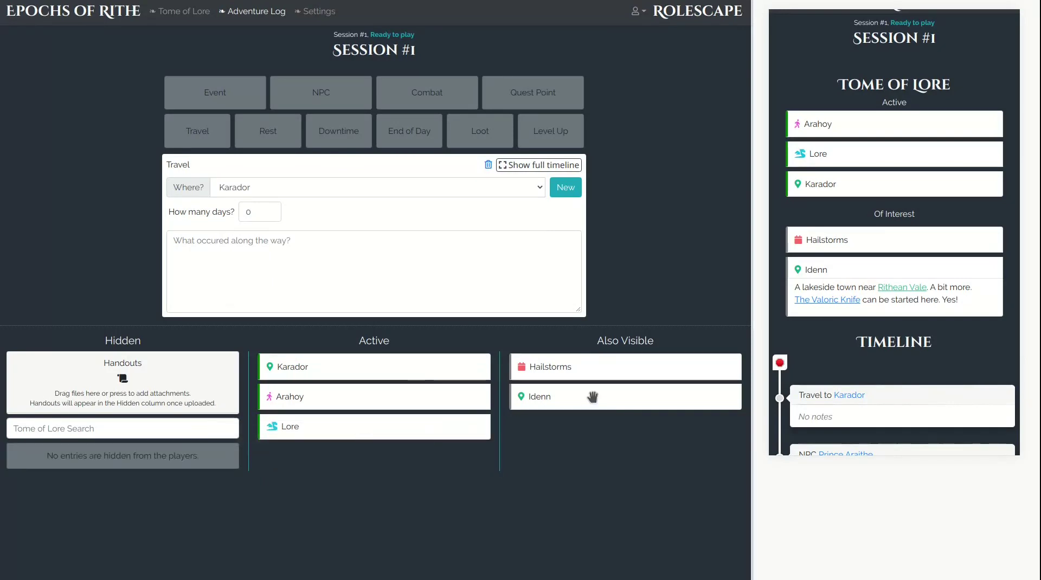
left_click_drag(556, 396, 627, 405)
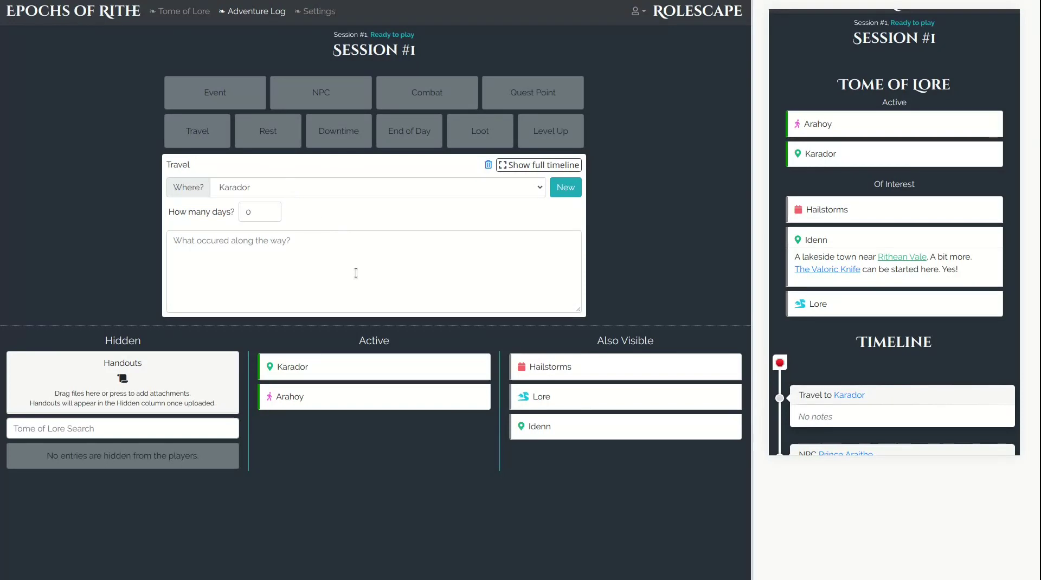
Set the duration of the Travel event to Karador to 4 days.
left_click(342, 285)
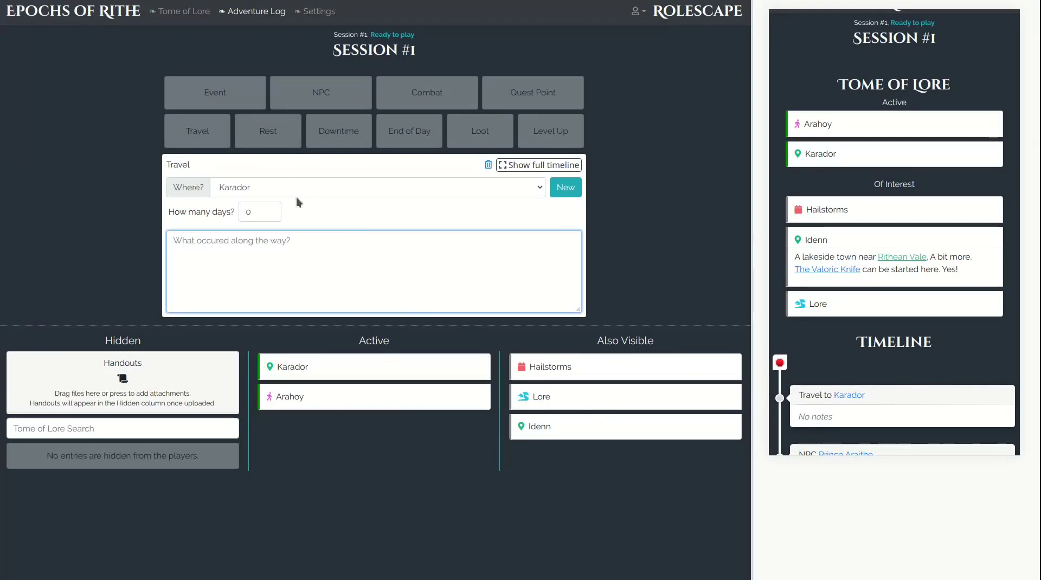
left_click(253, 212)
left_click_drag(252, 213, 241, 203)
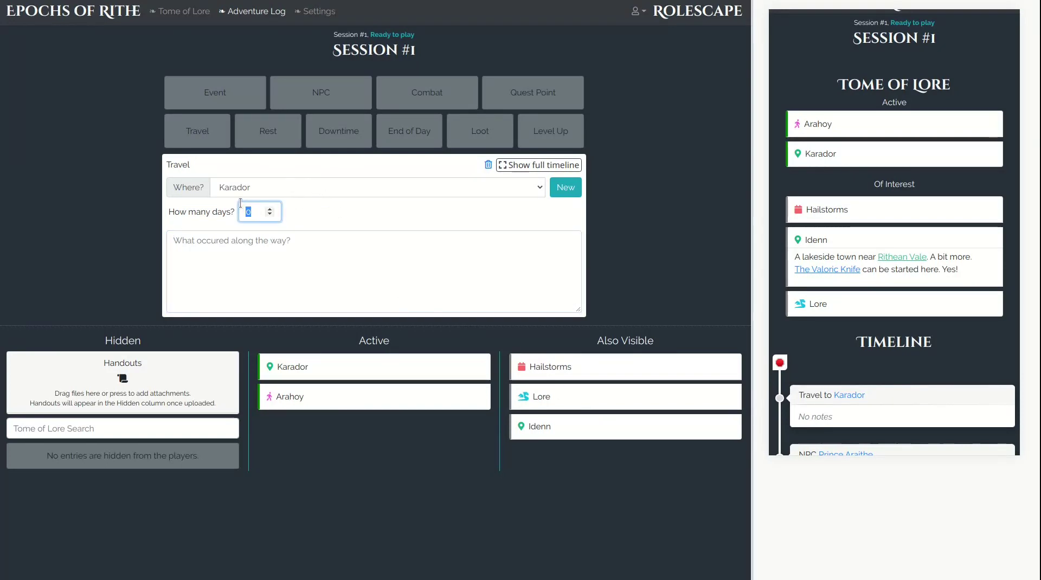
type("4")
key("Tab")
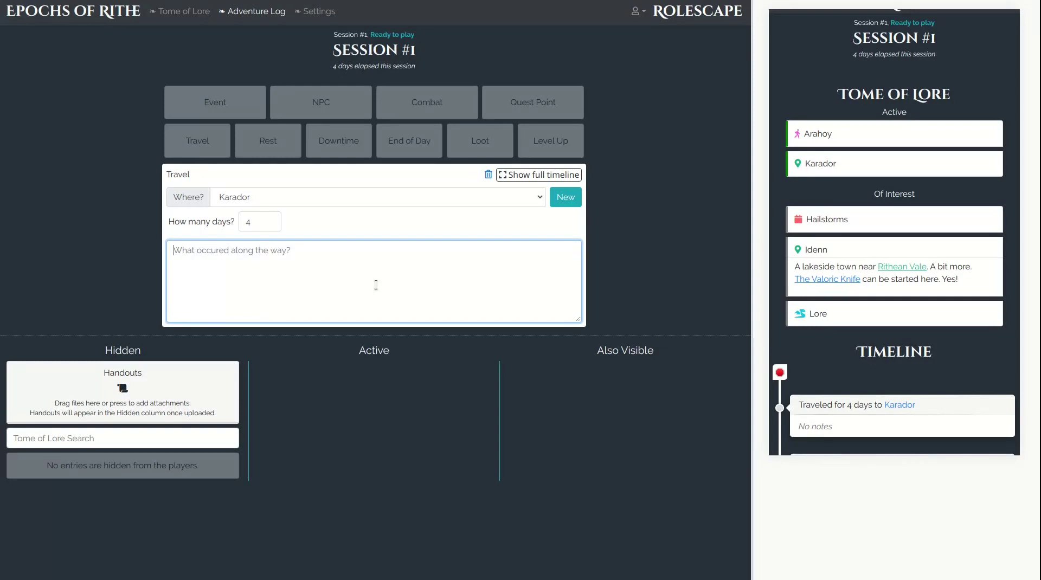
left_click(655, 209)
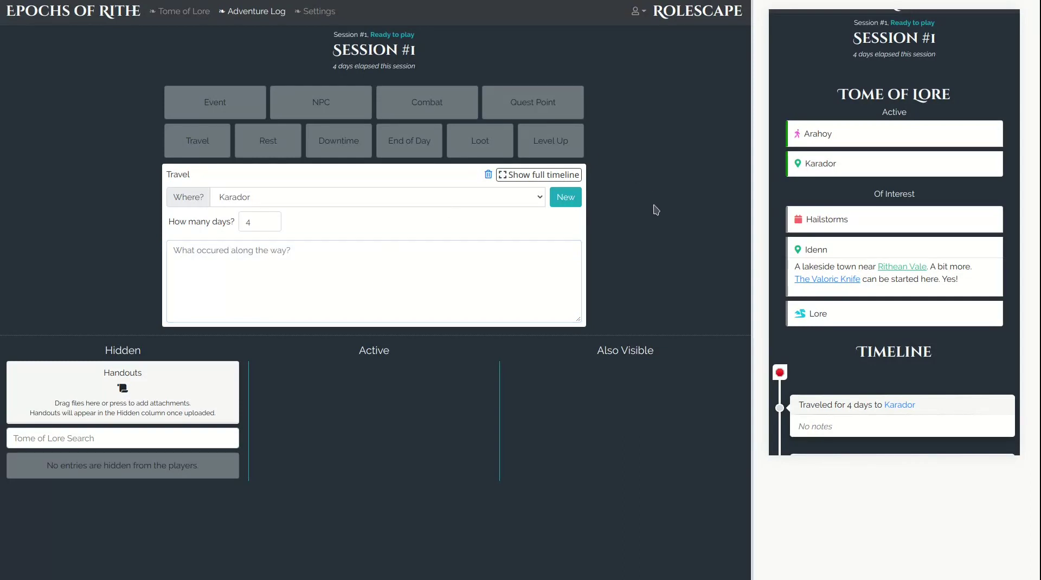
Show the full timeline, open the NPC event from it, and switch back to the Travel event.
left_click(511, 176)
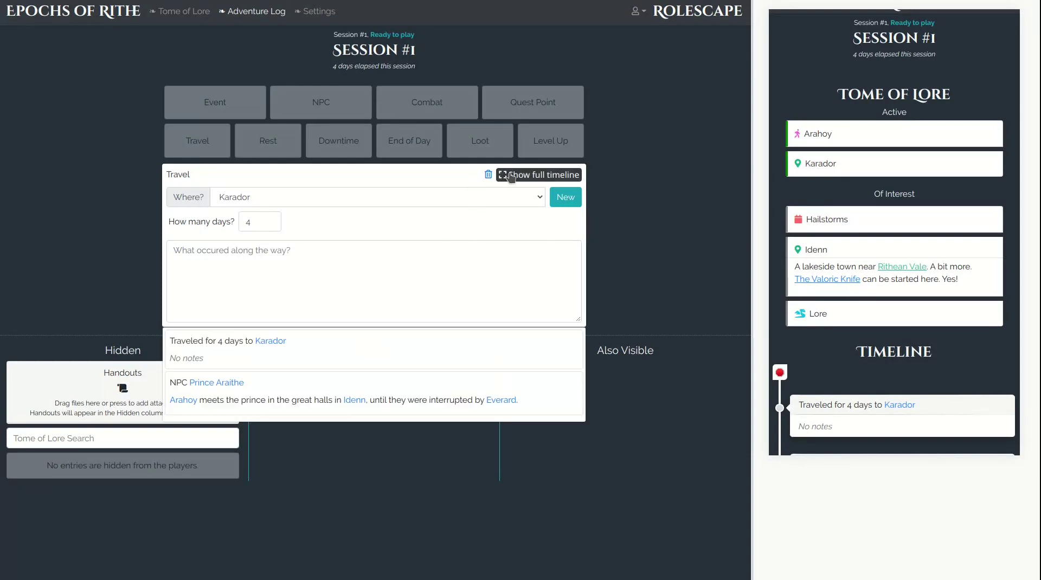
left_click(388, 390)
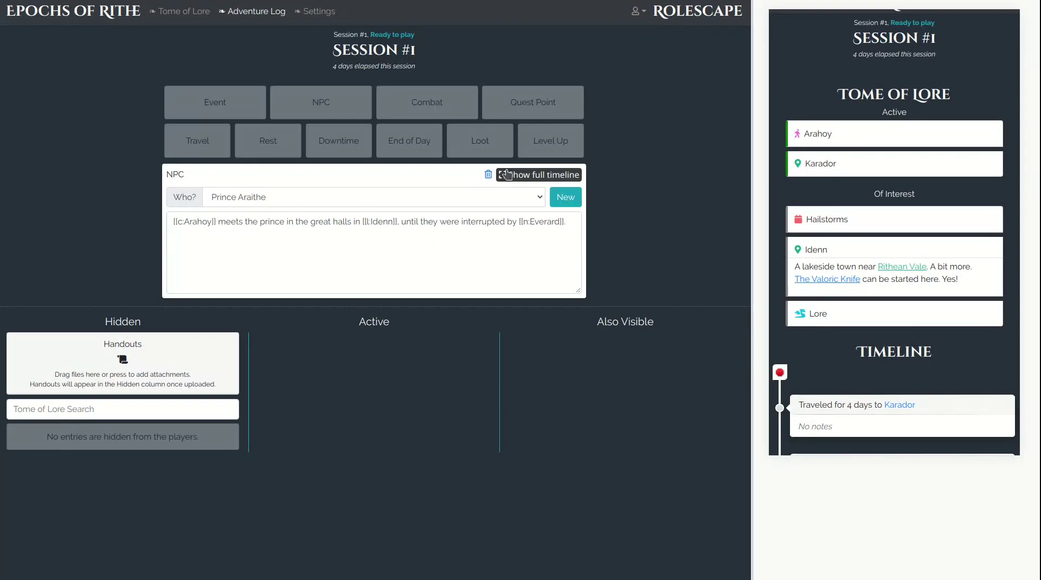
left_click(506, 175)
left_click(442, 314)
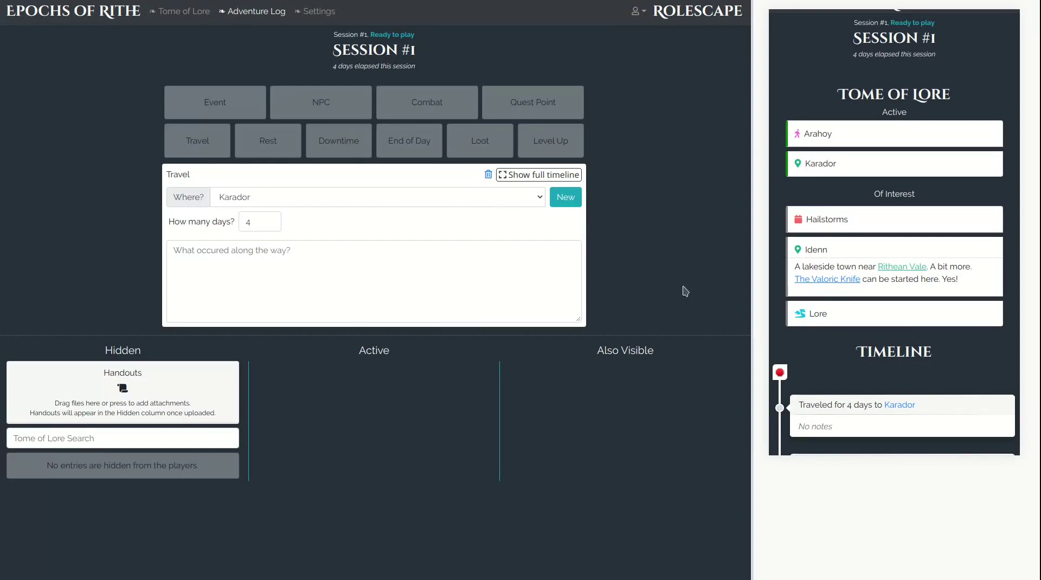
Review the player's timeline and mark Session #1 as done.
scroll(892, 333, "down", 2)
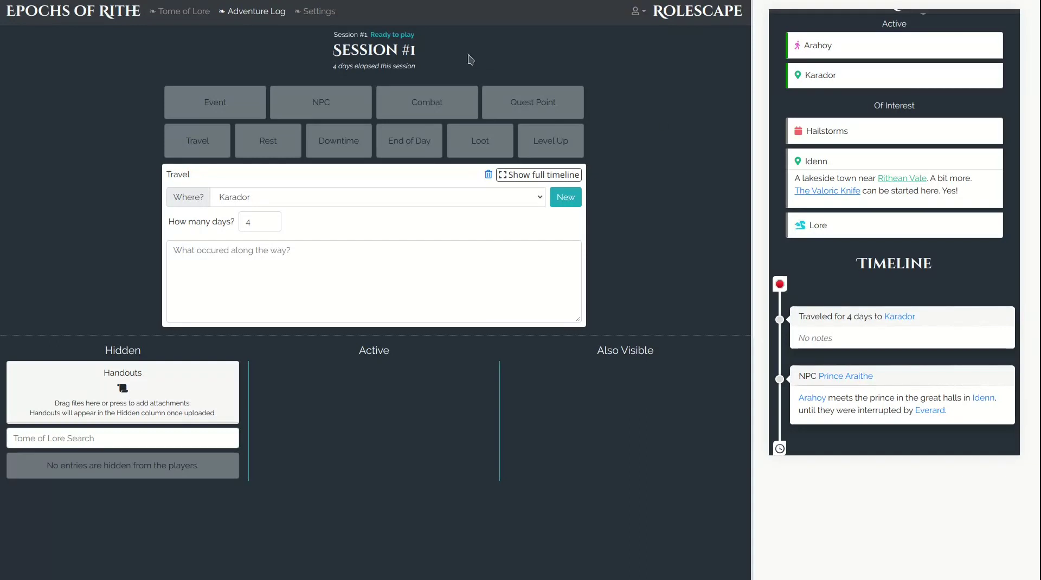
left_click(406, 39)
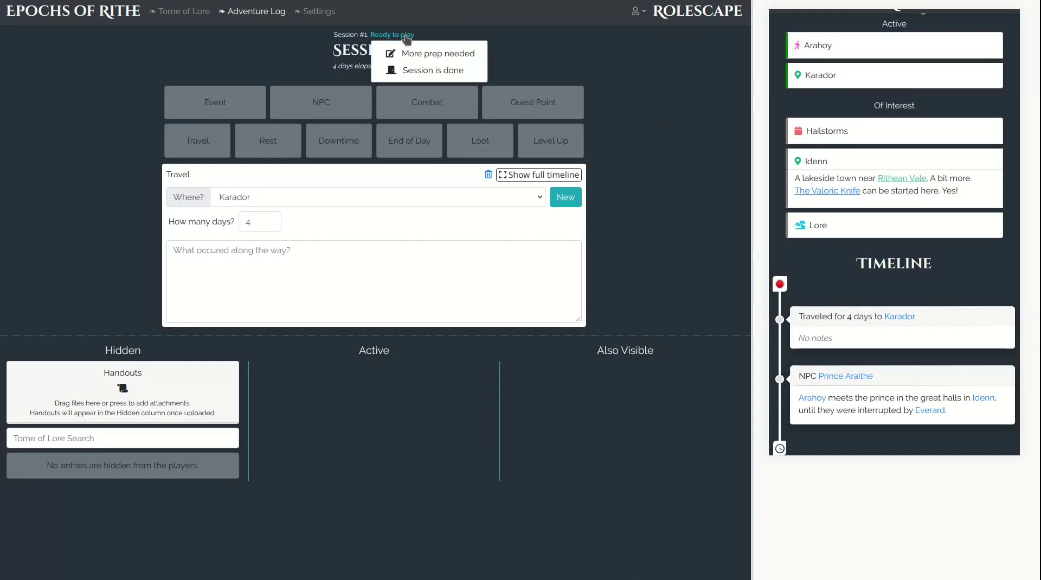
left_click(422, 71)
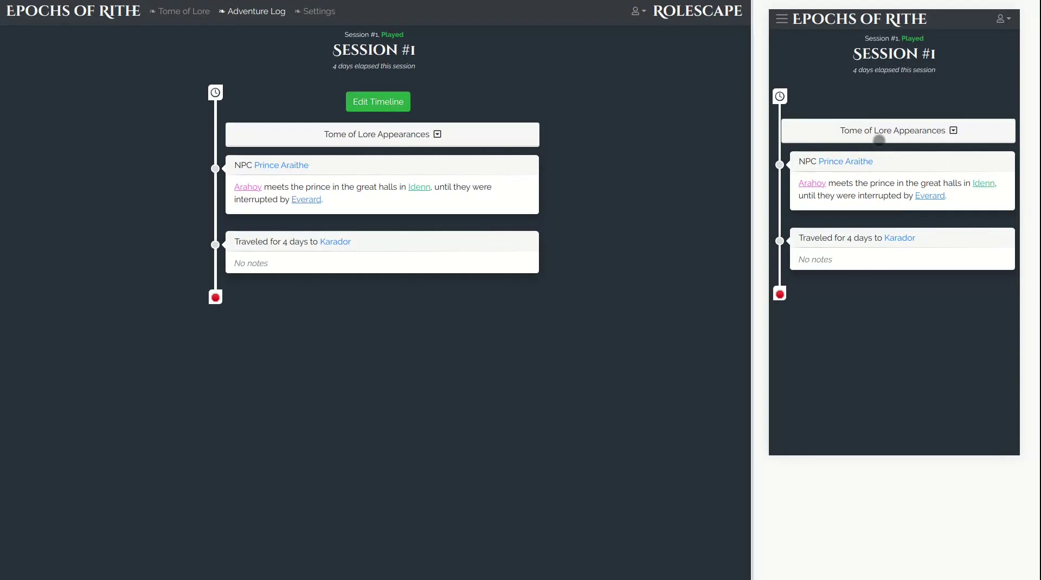
Expand and collapse the Tome of Lore Appearances of the played session in the player's and game master's views.
left_click(878, 138)
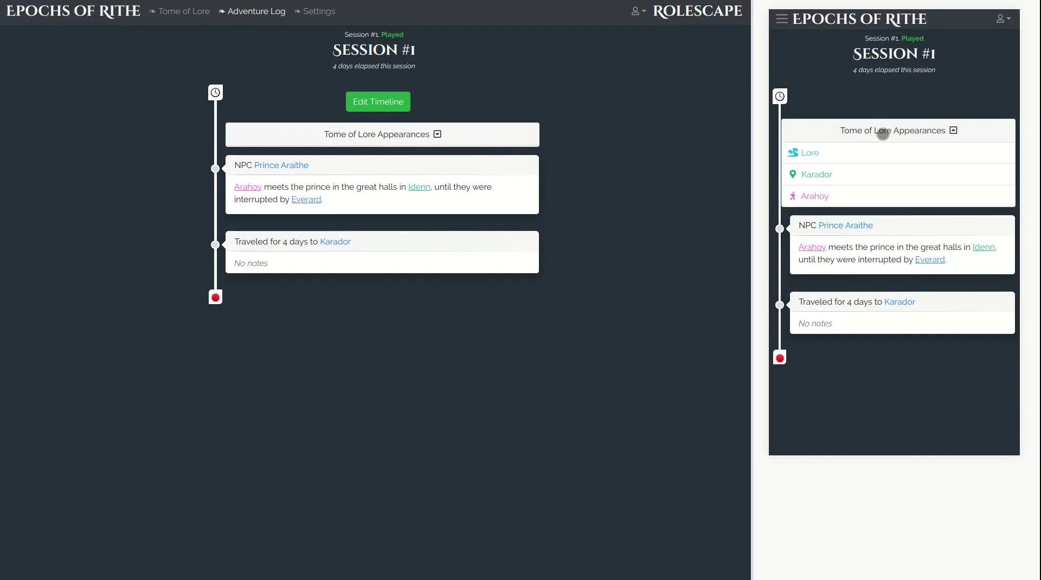
left_click(883, 134)
left_click(467, 139)
left_click(466, 139)
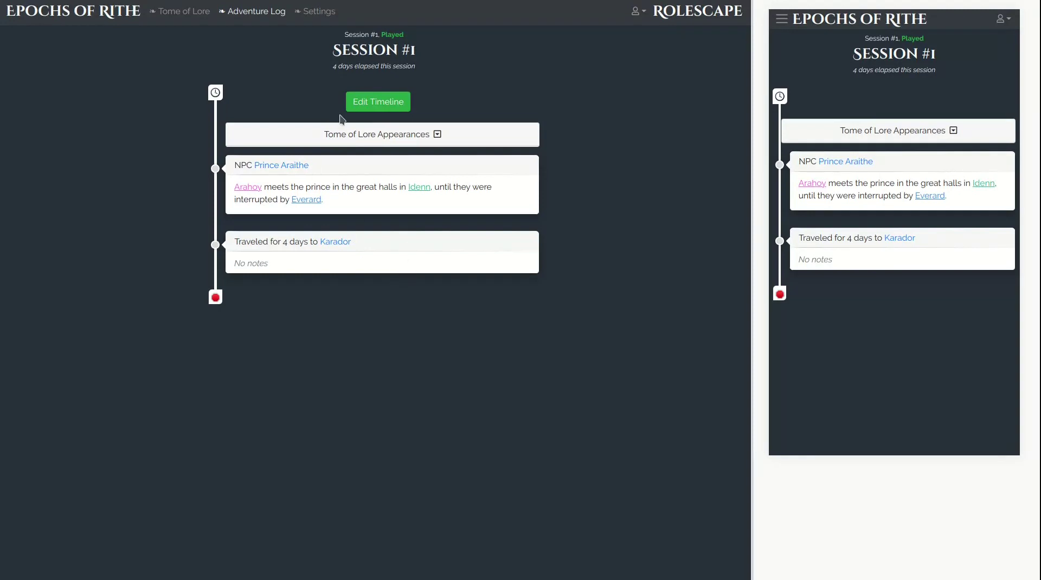
Edit the Session #1 timeline, adding the note "The players went shopping." to the Karador Tome of Lore entry, and finish editing.
left_click(359, 106)
scroll(574, 413, "down", 10)
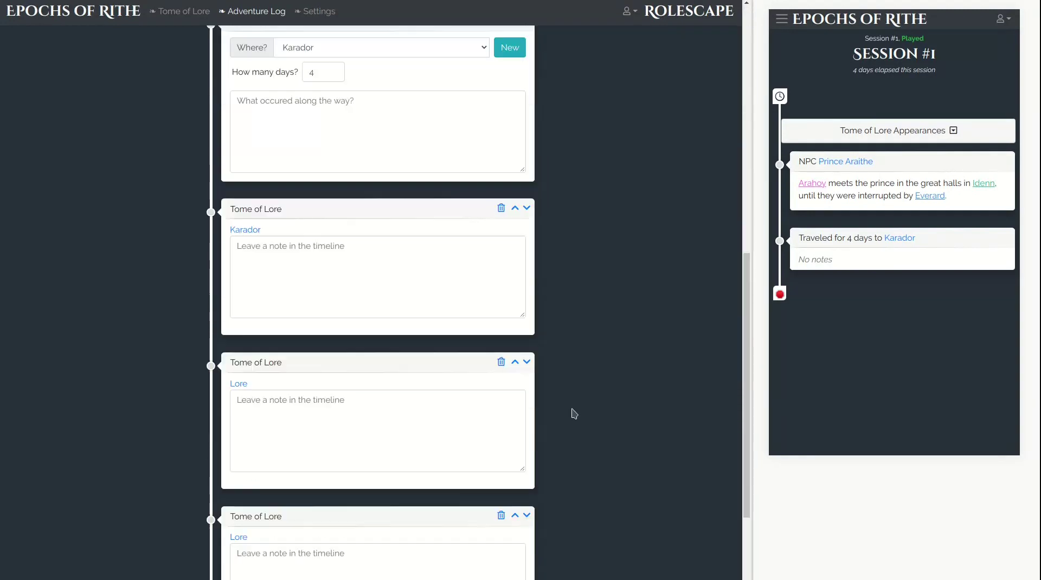
scroll(573, 413, "down", 4)
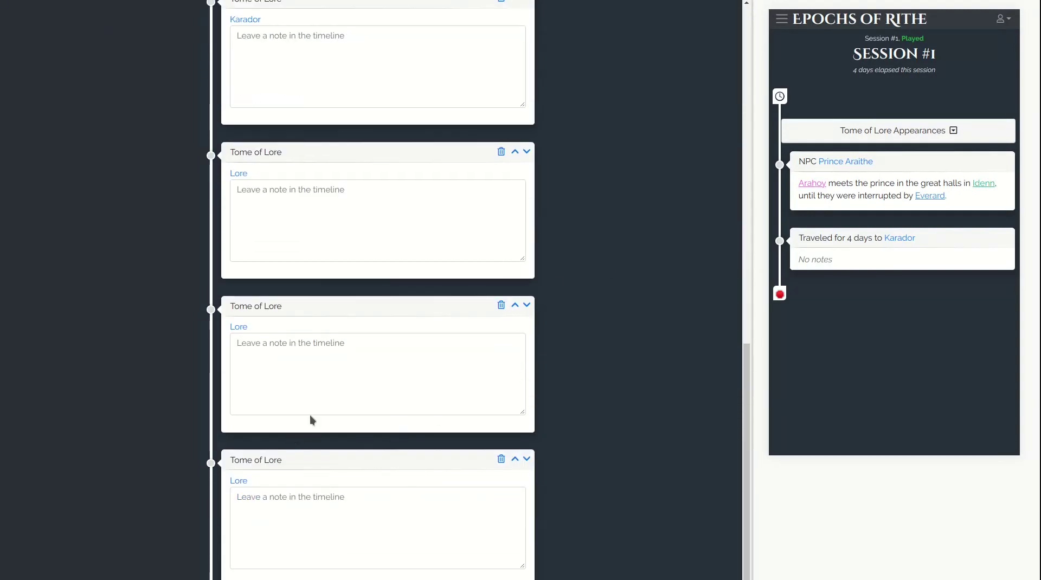
scroll(609, 419, "up", 3)
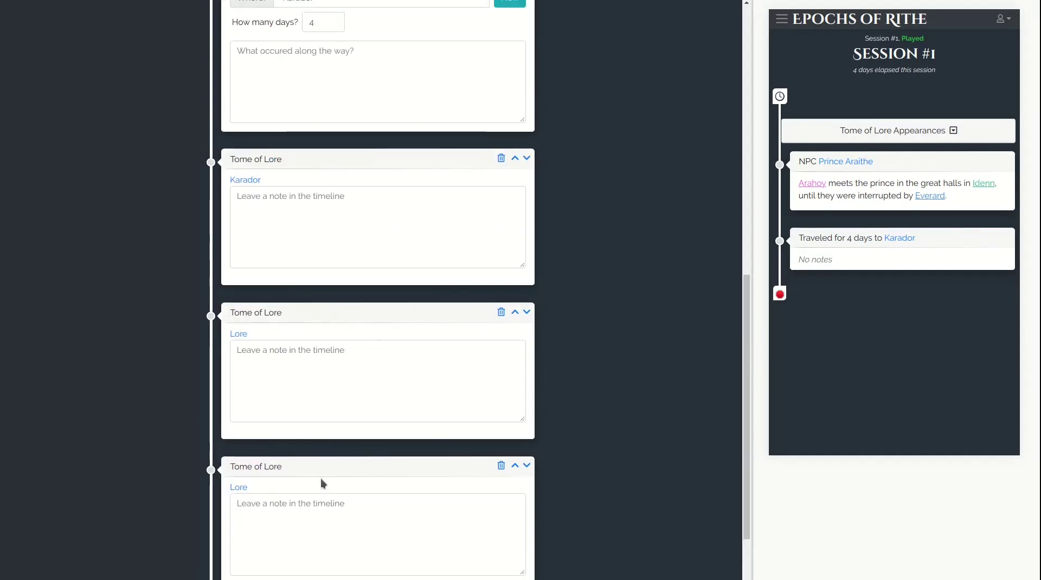
scroll(453, 326, "up", 6)
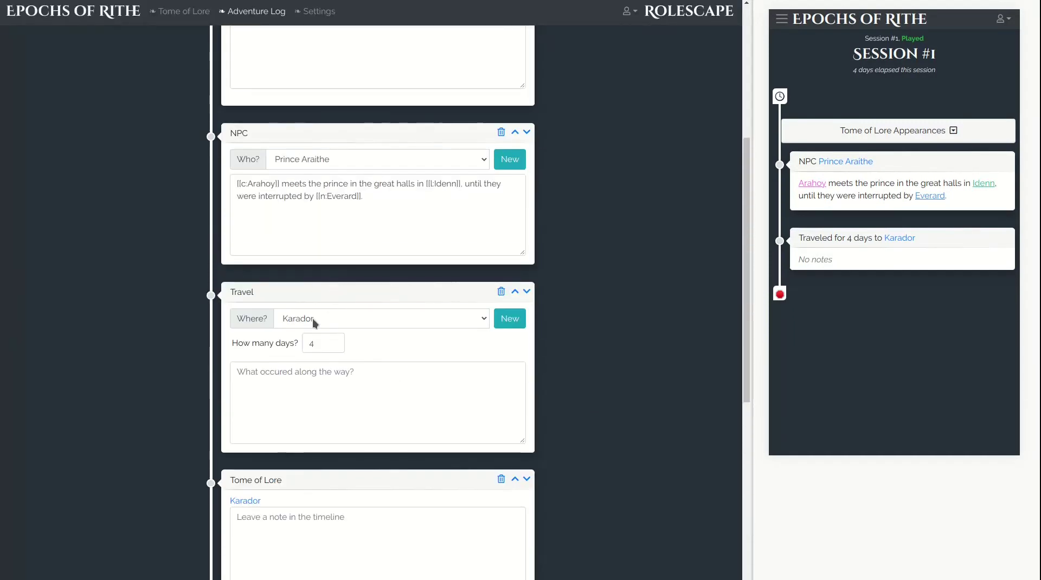
left_click(355, 534)
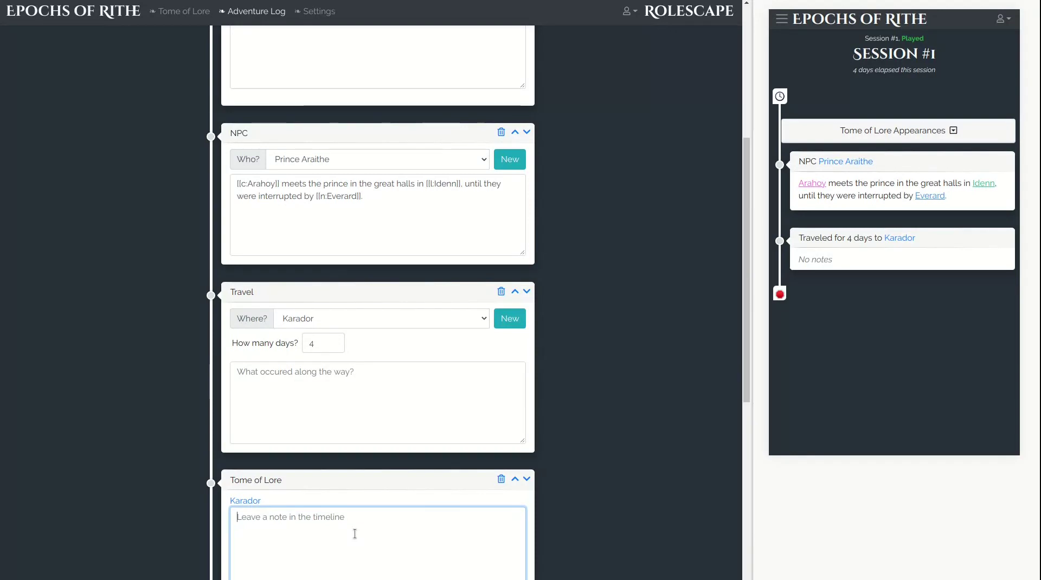
type("The playe")
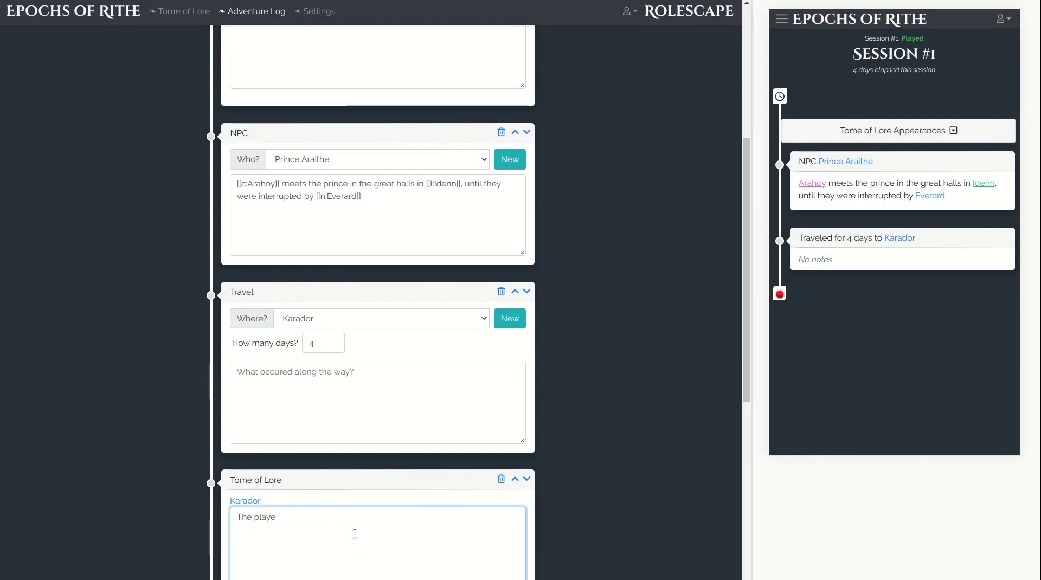
type("rs went shopping.")
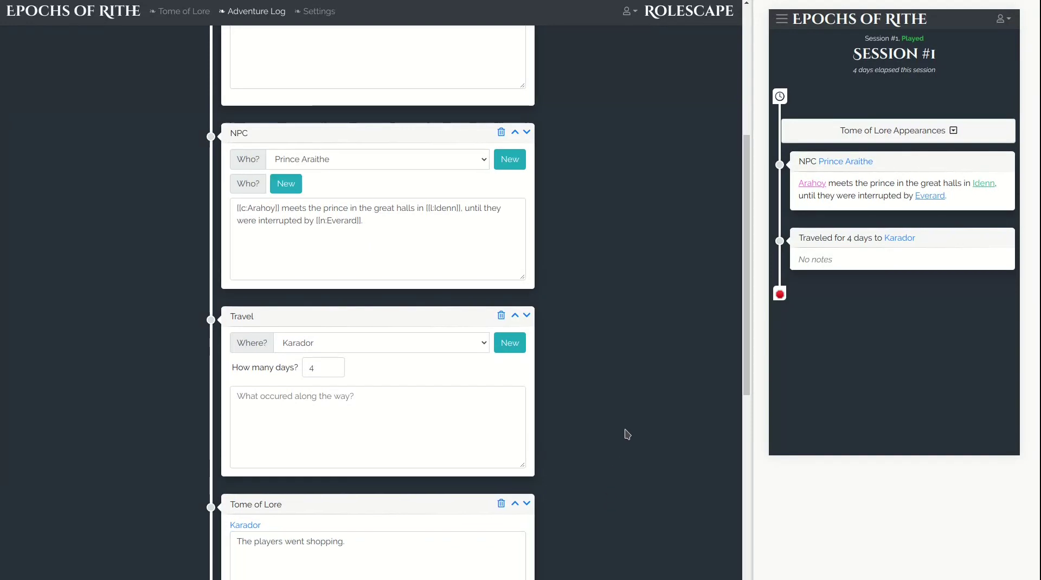
scroll(590, 341, "up", 4)
scroll(692, 225, "up", 2)
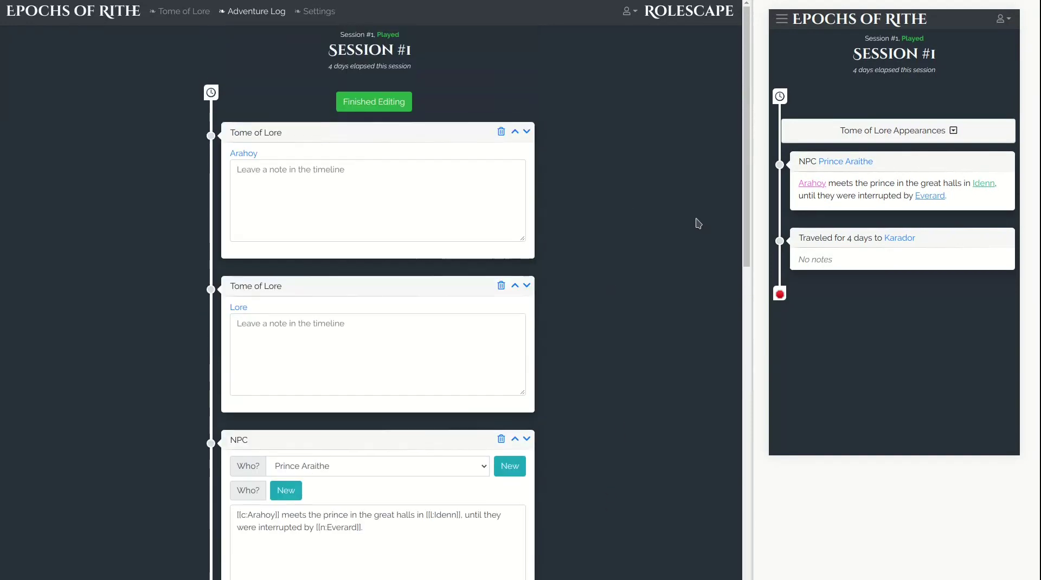
left_click(366, 101)
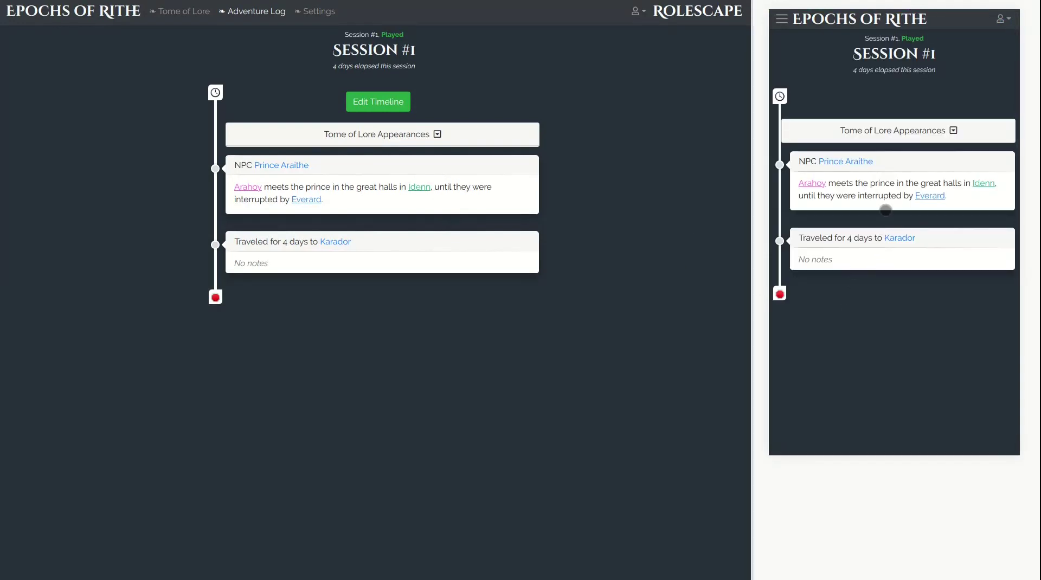
Reopen the timeline for editing, move the shopping note from the Karador Tome of Lore entry into the Travel event's notes, and finish editing.
left_click(399, 108)
scroll(561, 502, "down", 6)
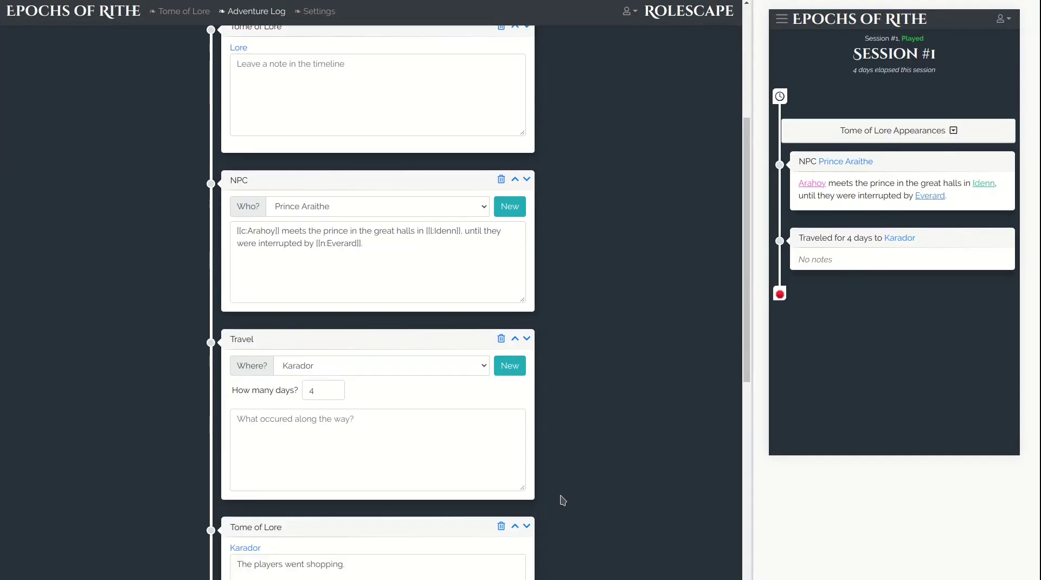
left_click(414, 339)
type("Th")
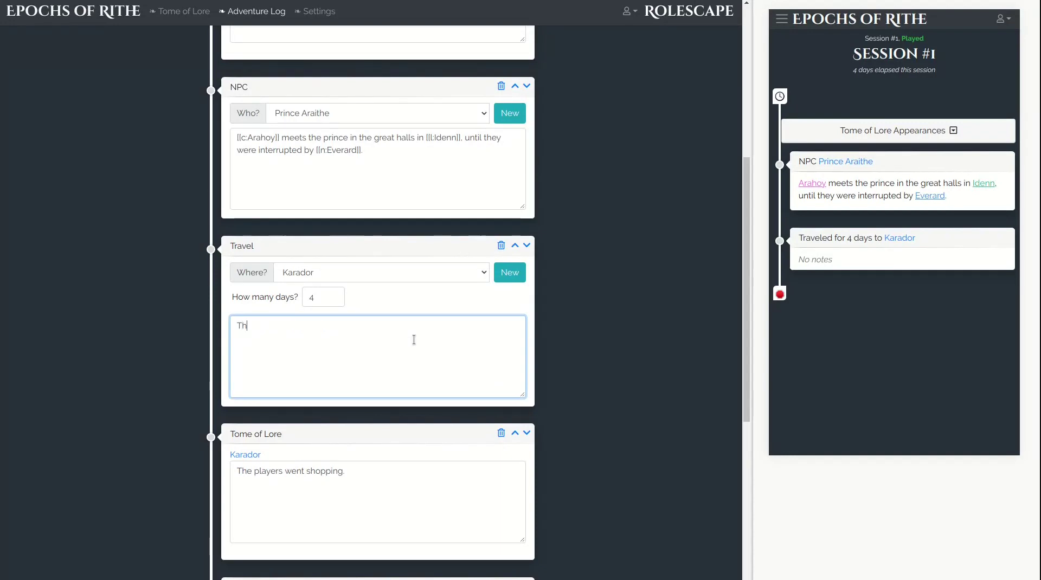
key("BackSpace")
key("BackSpace")
left_click_drag(336, 491, 95, 439)
key("ctrl+x")
left_click(333, 372)
key("ctrl+v")
left_click(632, 353)
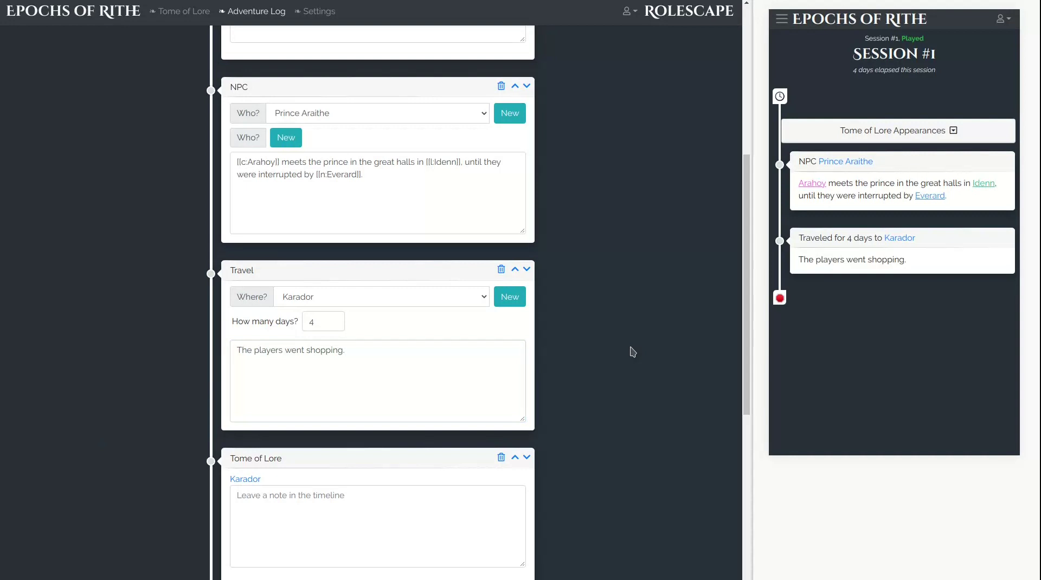
scroll(655, 258, "up", 6)
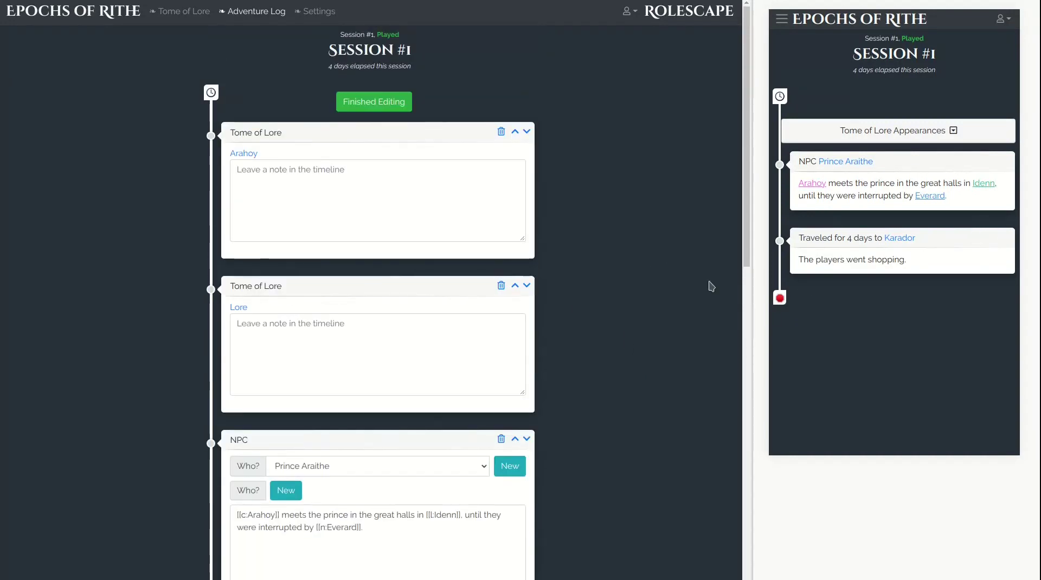
left_click(371, 102)
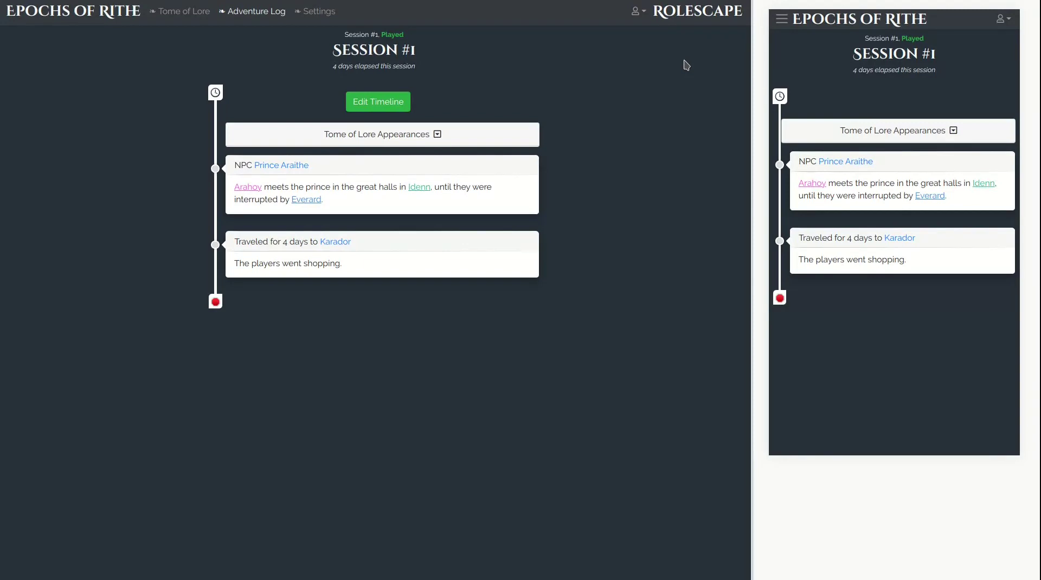
Reopen Session #1 from the player's Adventure Log, then expand and collapse its Tome of Lore Appearances.
left_click(782, 19)
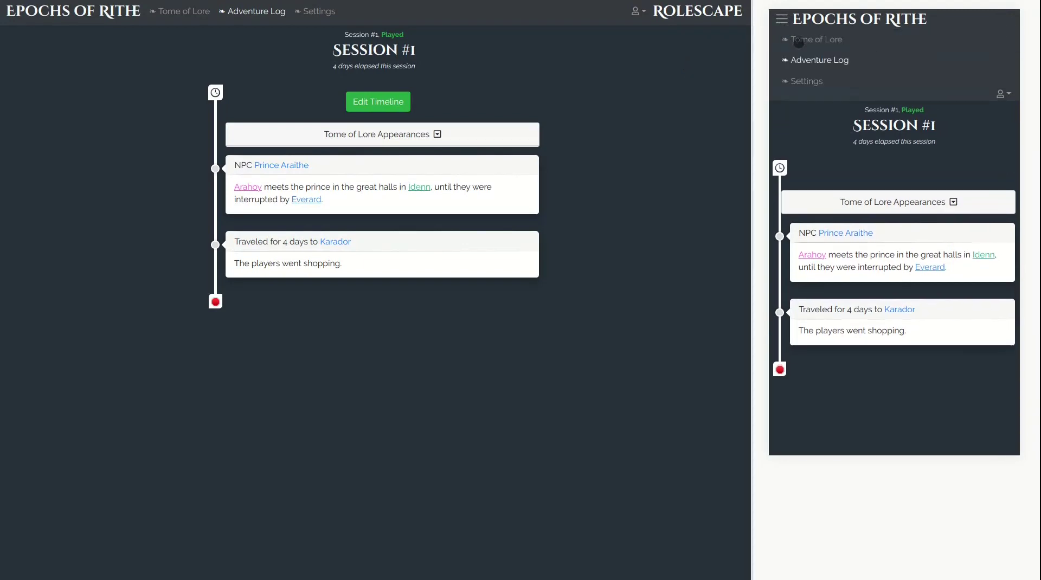
left_click(808, 61)
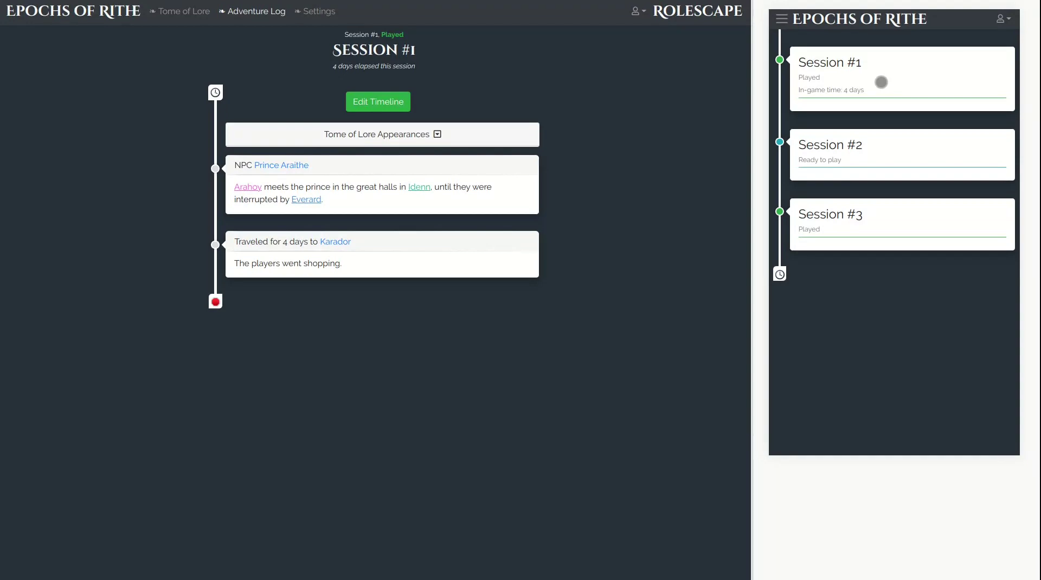
left_click(874, 73)
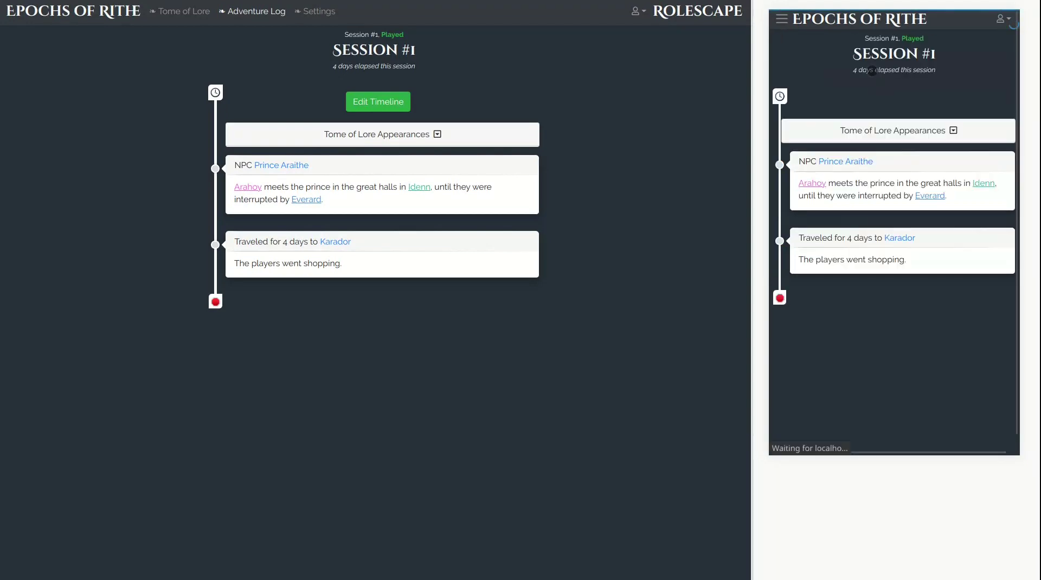
left_click(860, 136)
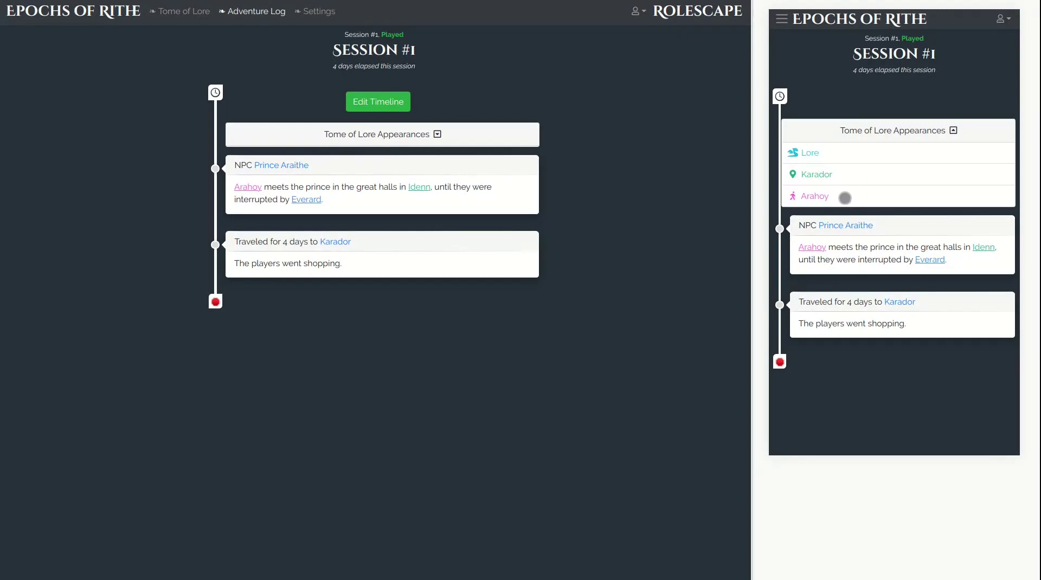
left_click(913, 137)
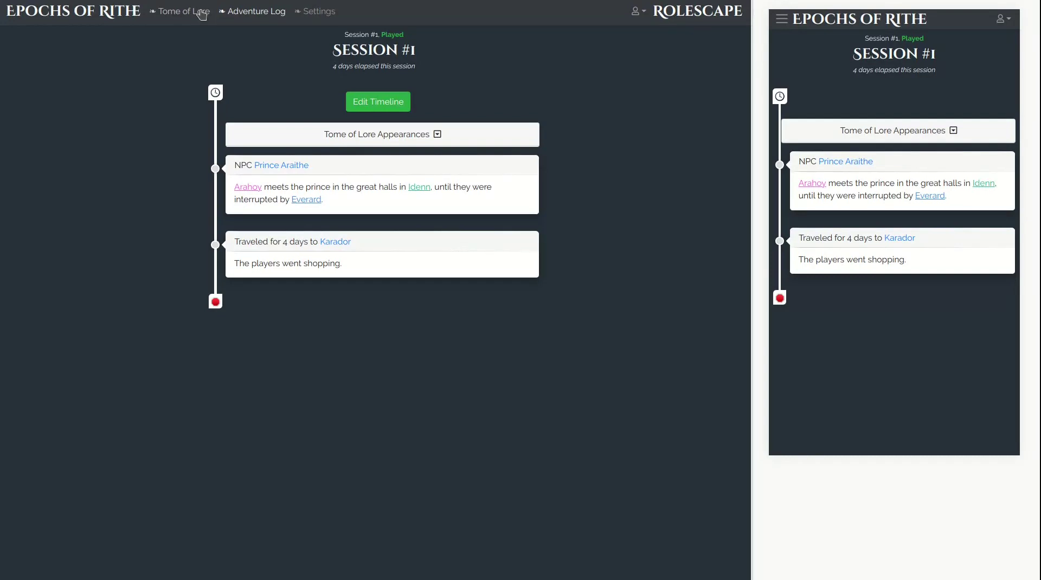
Return to the Adventure Log session list in both the player's and the game master's views.
left_click(781, 19)
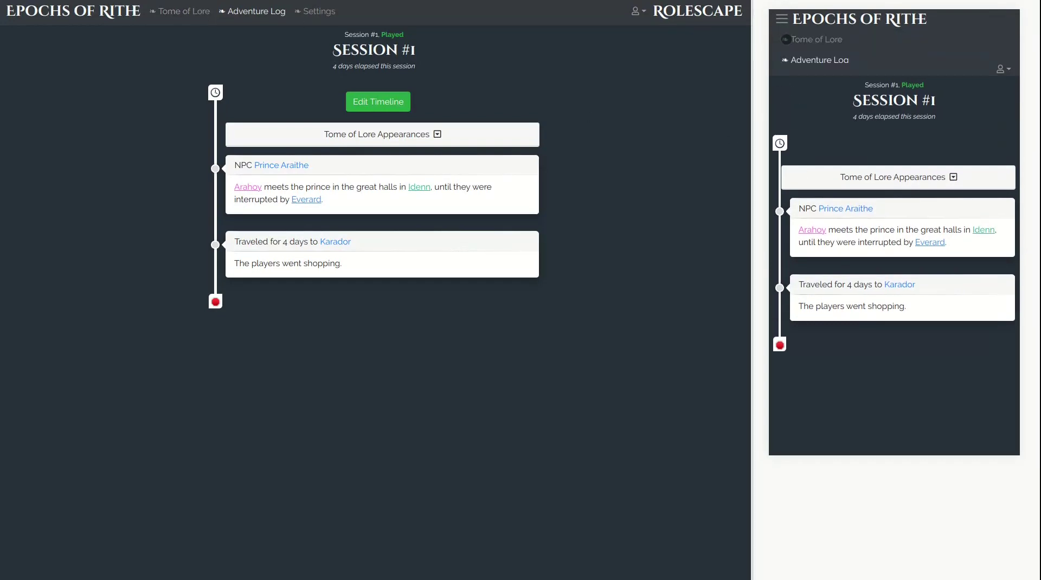
left_click(803, 60)
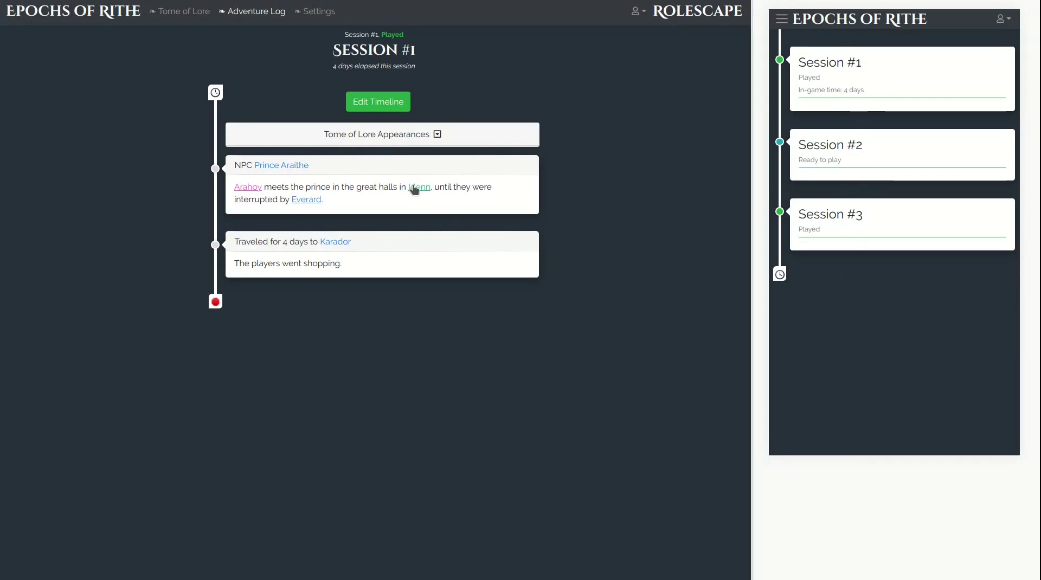
left_click(237, 12)
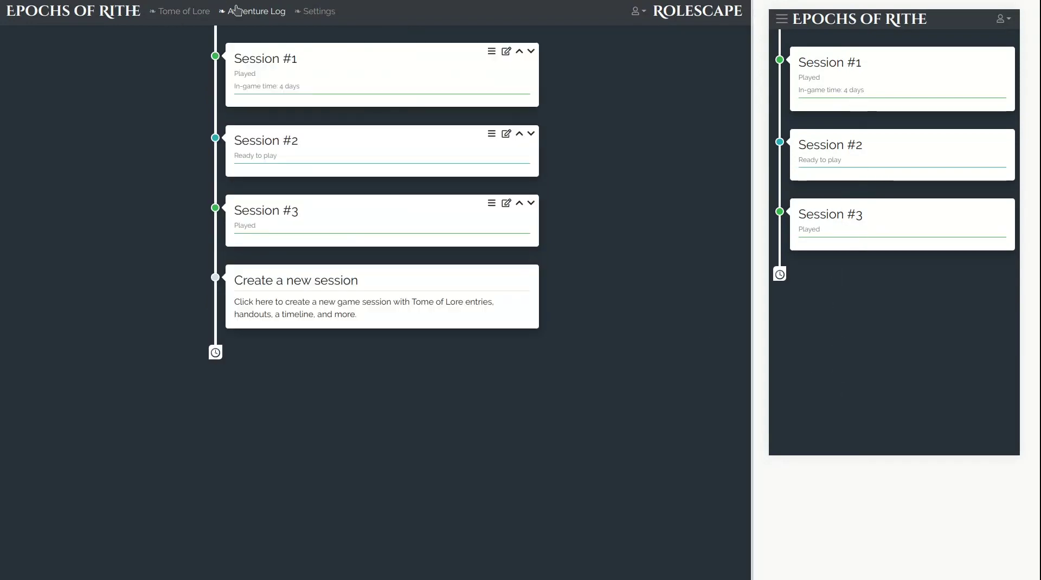